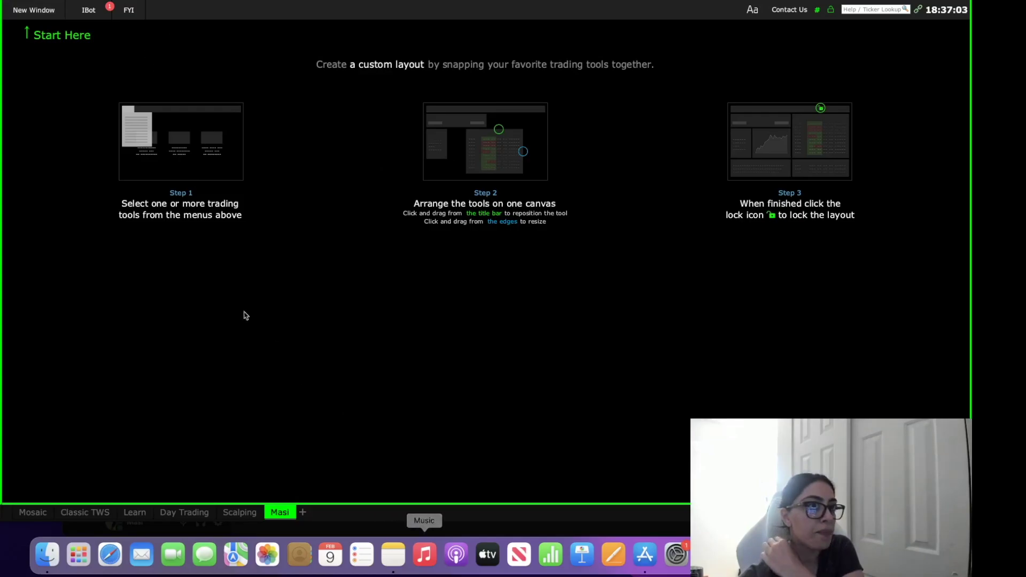
- Open the New Window tool list on the empty Masi layout
click(48, 11)
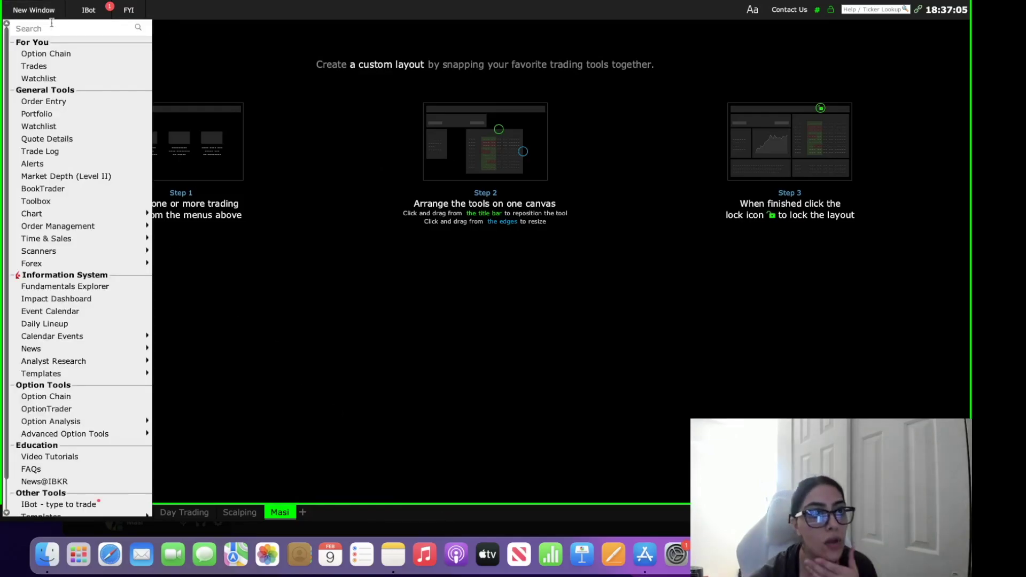
- Add a TSLA option chain, move it to the right half and enlarge it
click(55, 56)
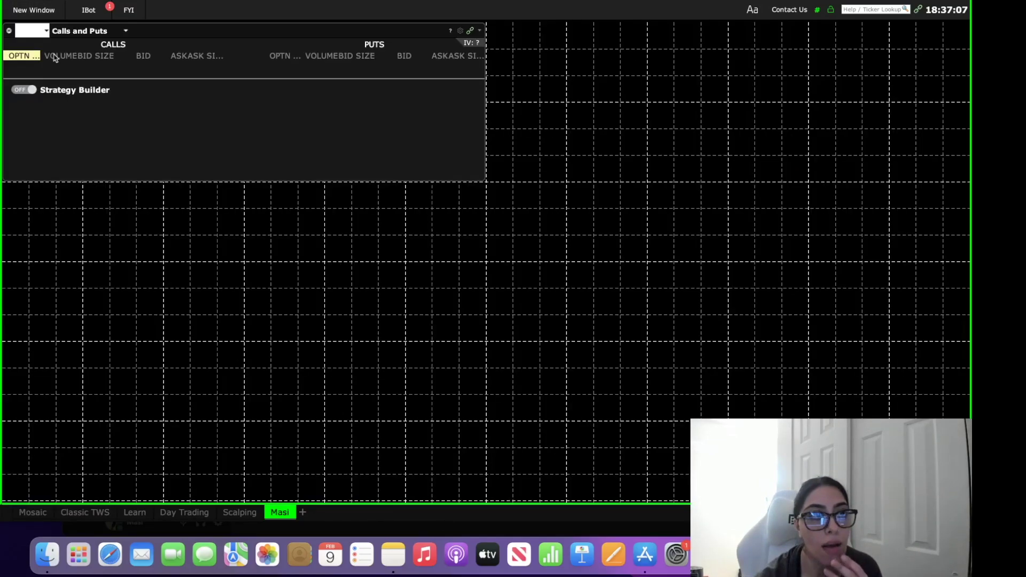
drag(278, 39, 699, 40)
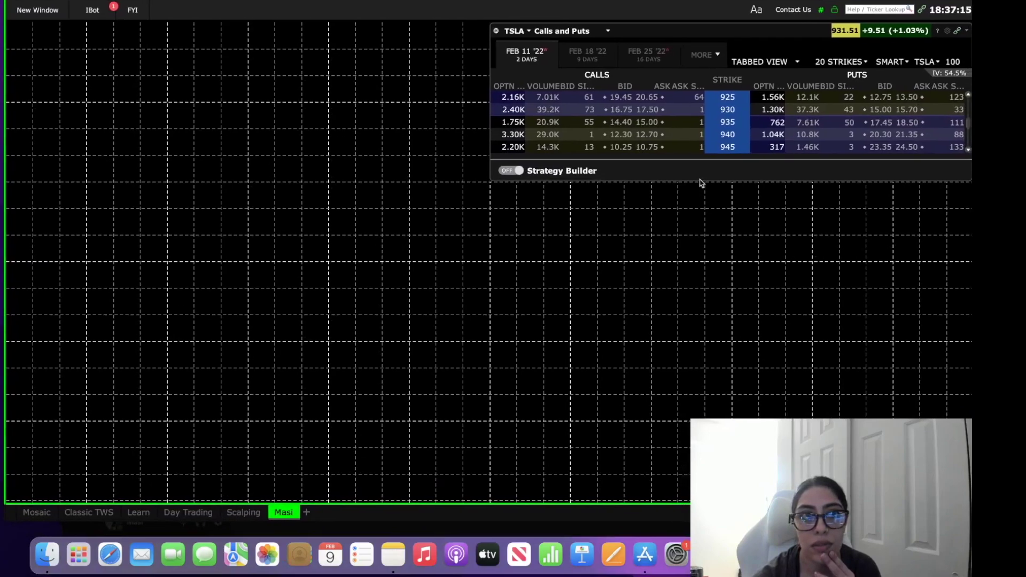
drag(709, 179, 714, 396)
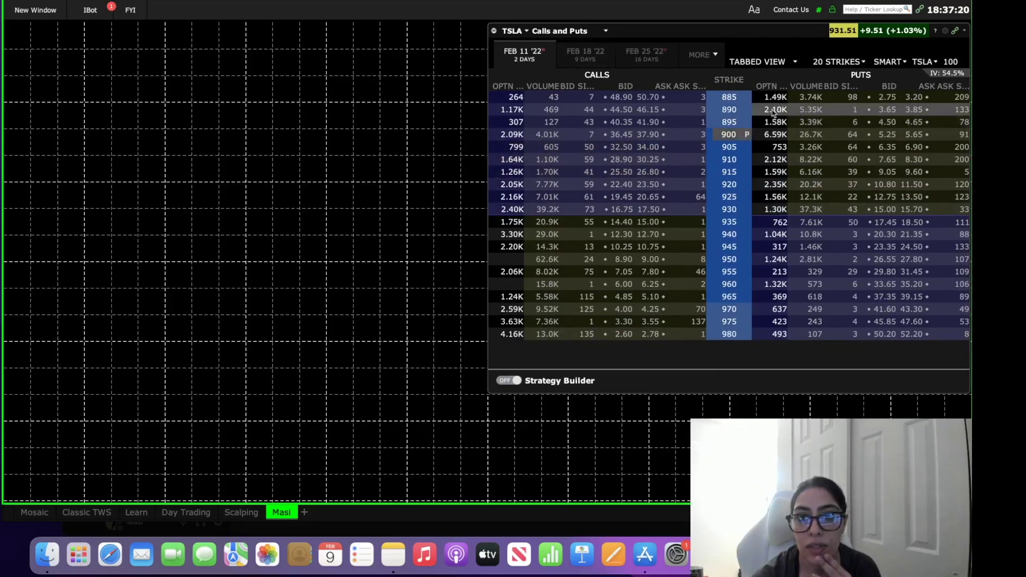
- Delete the puts Bid Size and Ask Size columns and make the chain taller
right_click(555, 87)
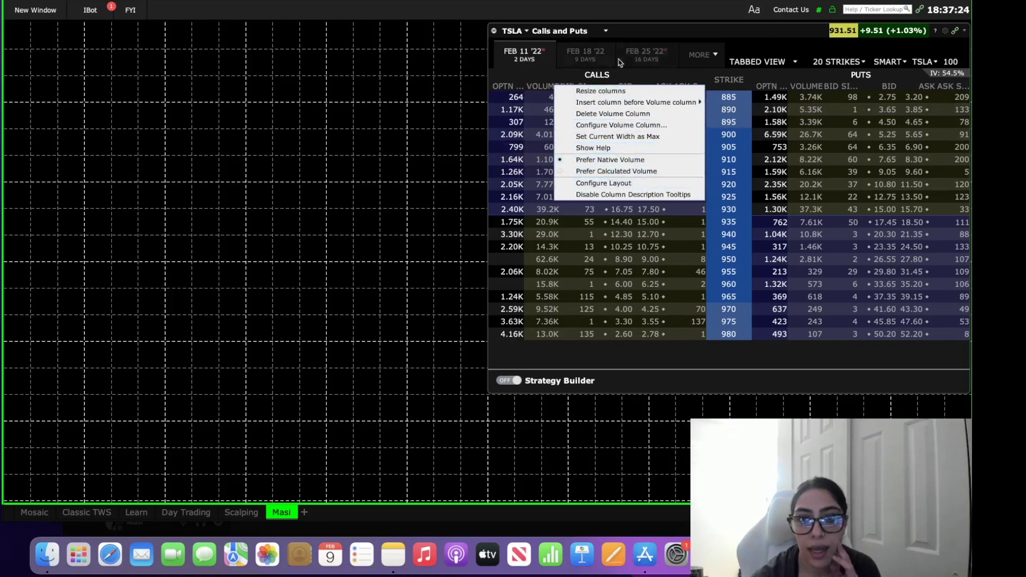
click(638, 40)
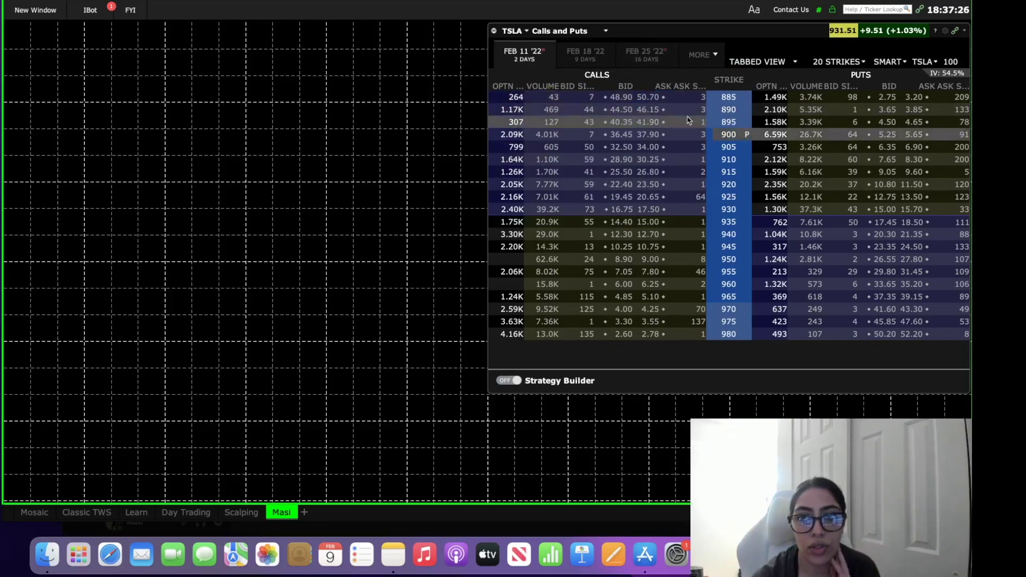
right_click(837, 85)
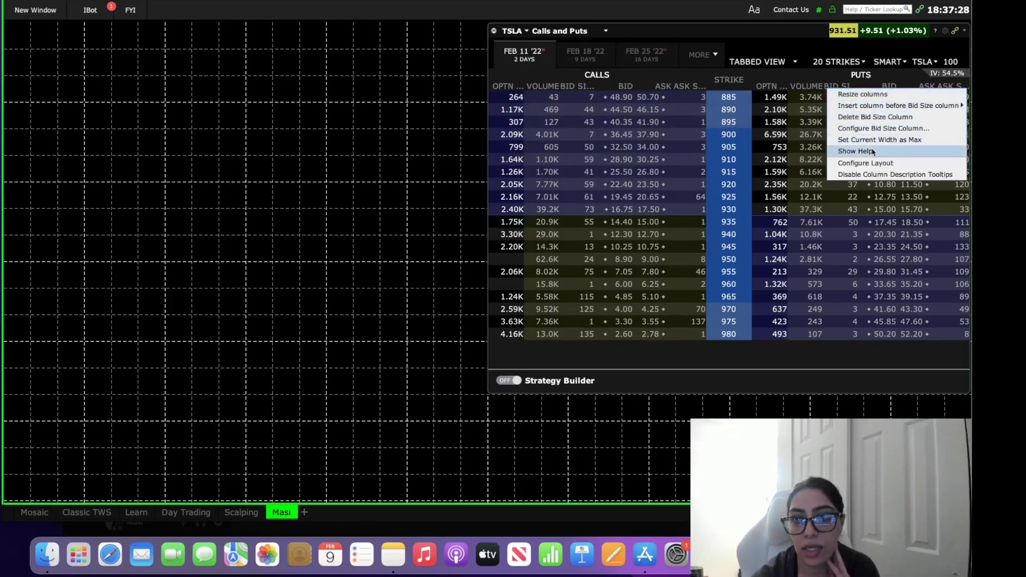
click(877, 122)
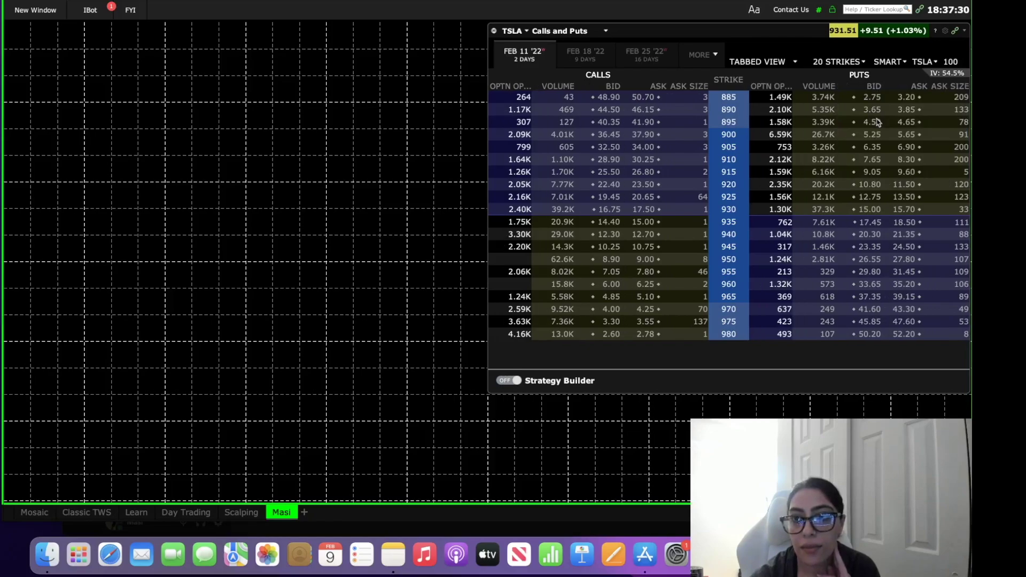
right_click(872, 86)
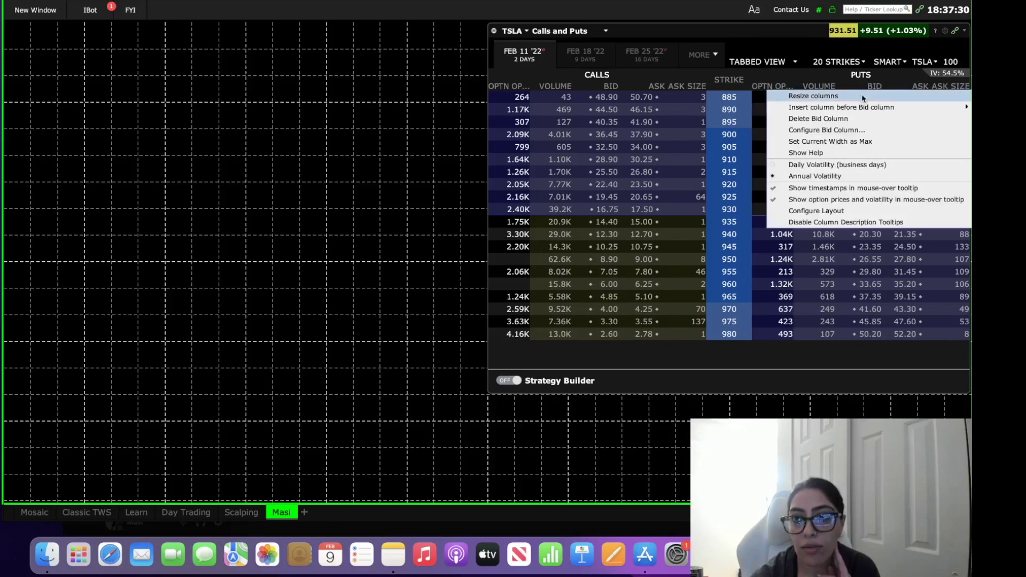
click(817, 80)
right_click(942, 86)
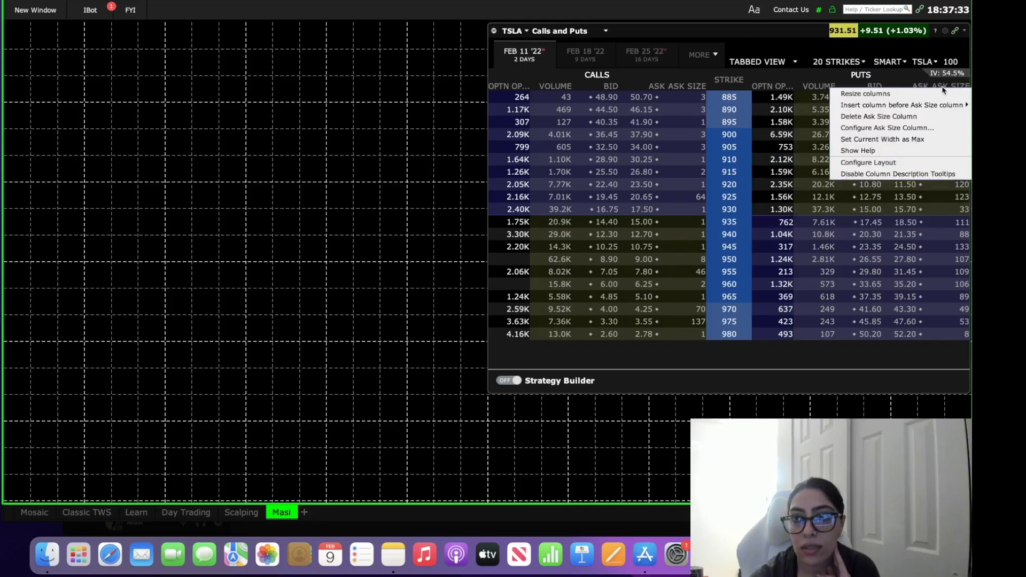
click(924, 116)
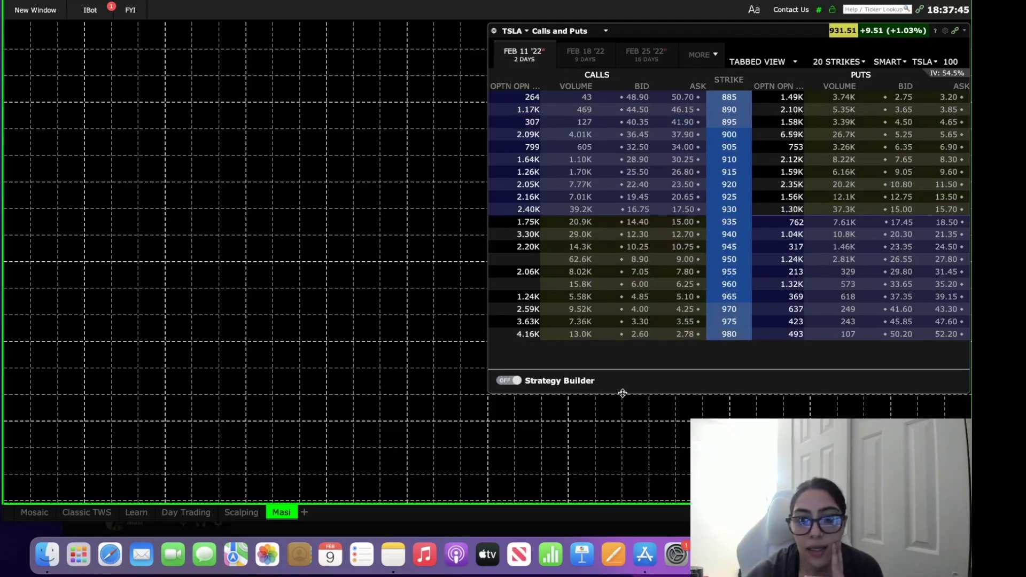
drag(622, 394, 621, 496)
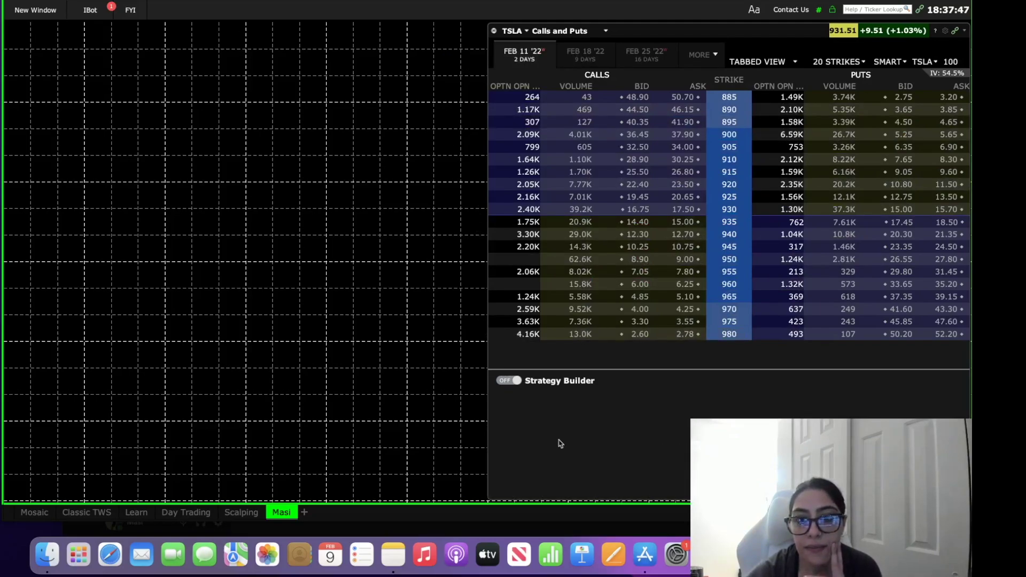
- Add a small TSLA thumbnail chart, then close it again
click(39, 15)
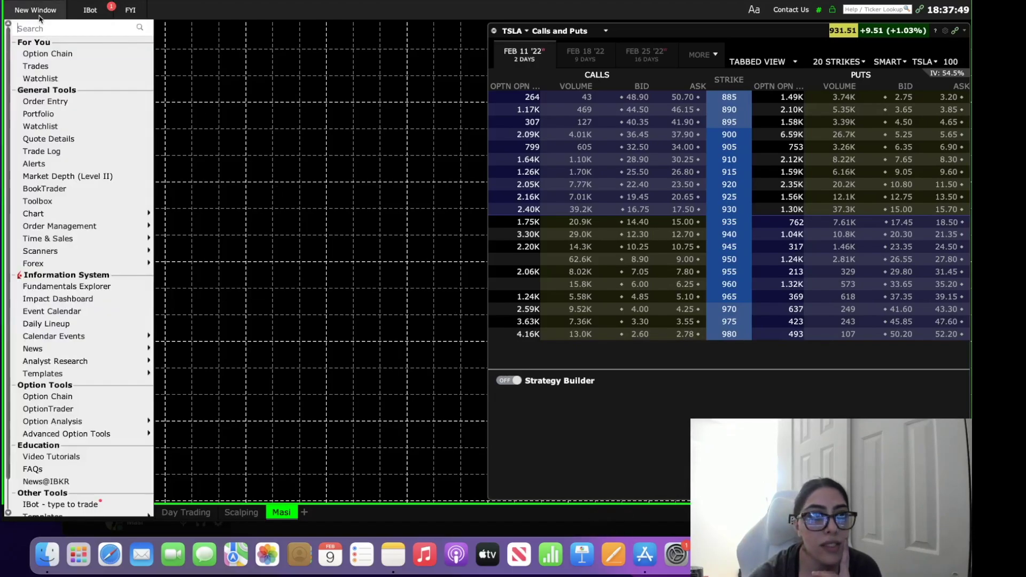
mouse_move(73, 216)
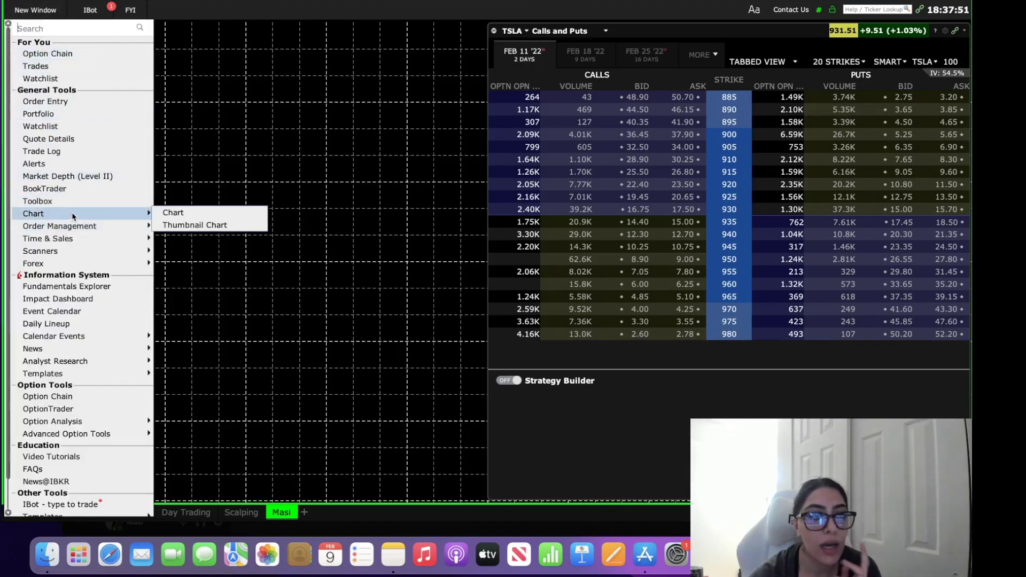
click(235, 224)
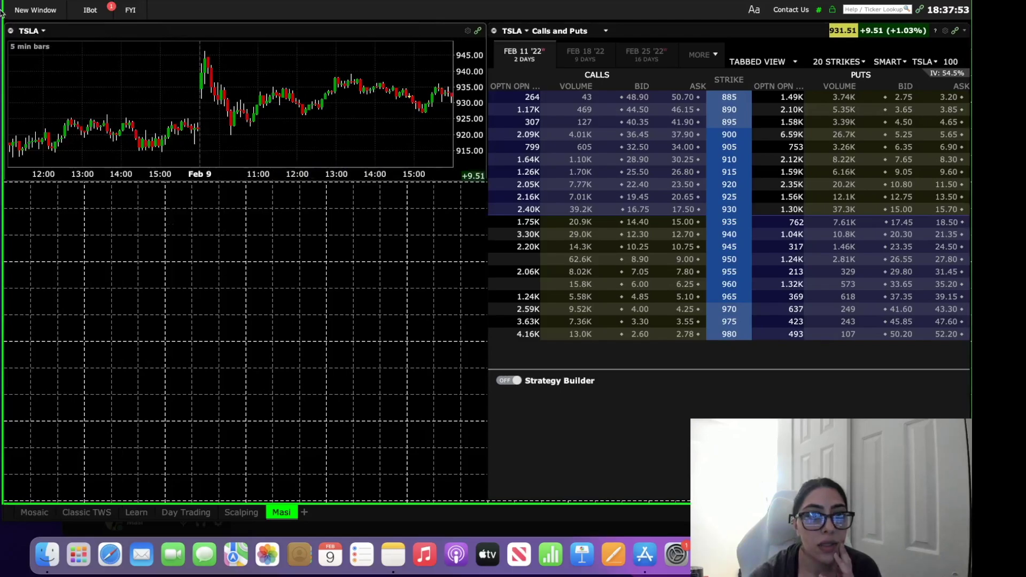
click(11, 31)
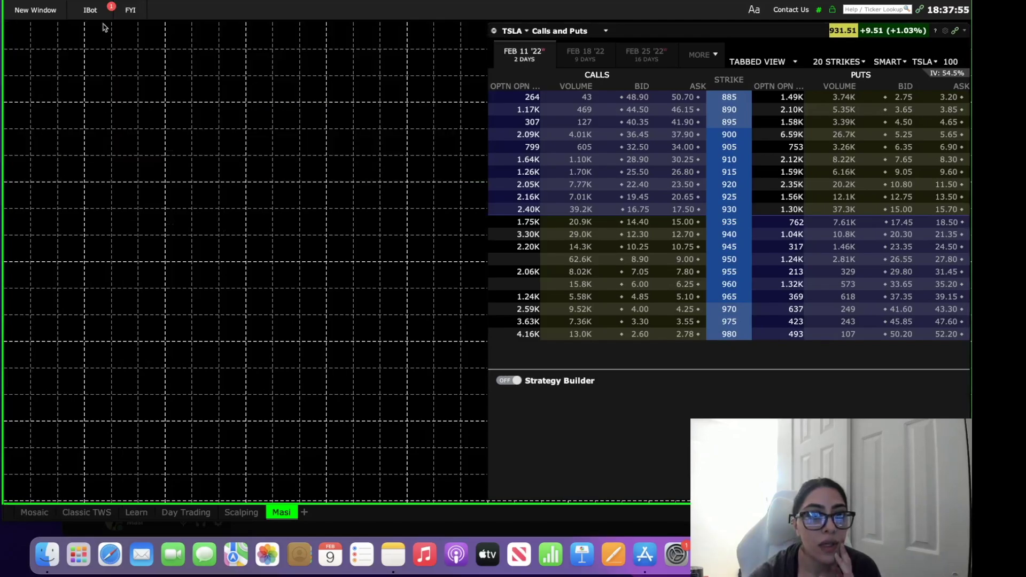
- Add a full TSLA candlestick chart, narrowed beside the option chain and made taller
click(29, 13)
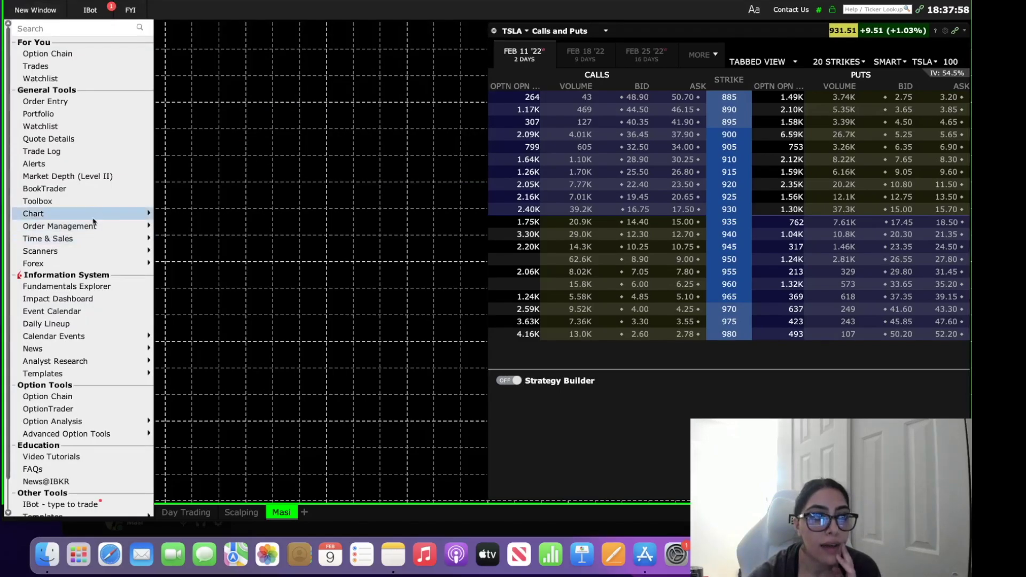
mouse_move(96, 214)
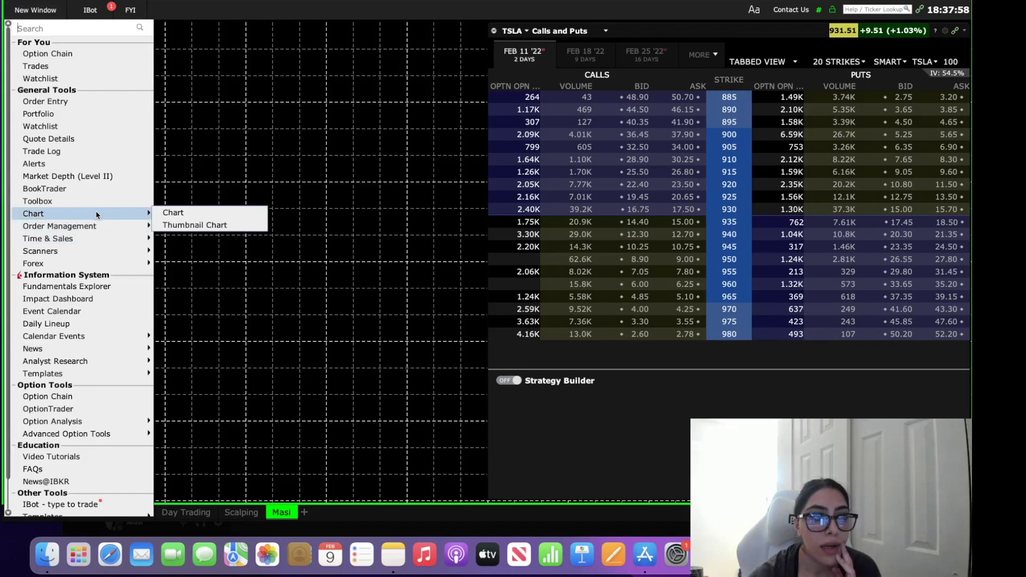
click(176, 213)
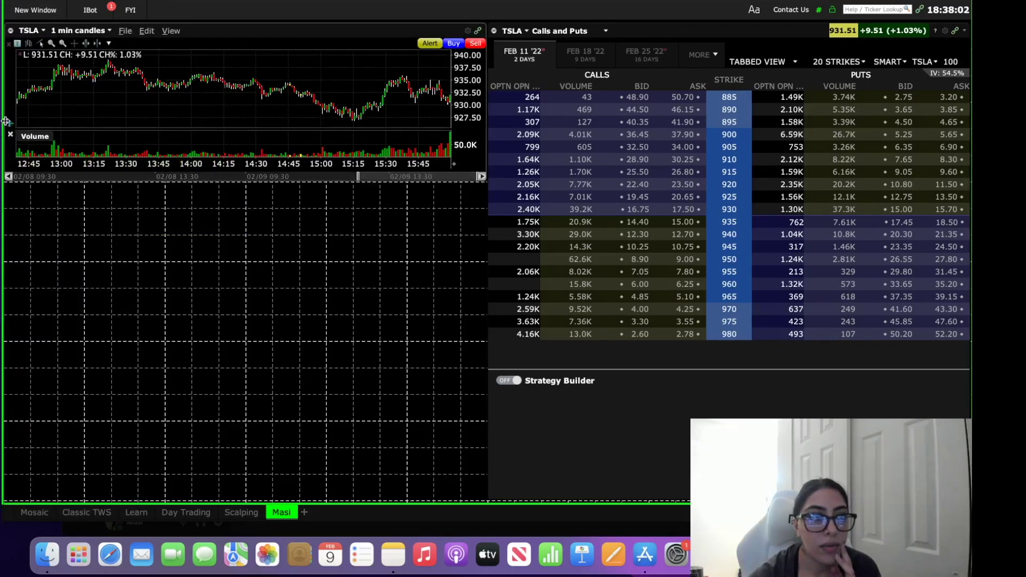
drag(6, 123, 222, 124)
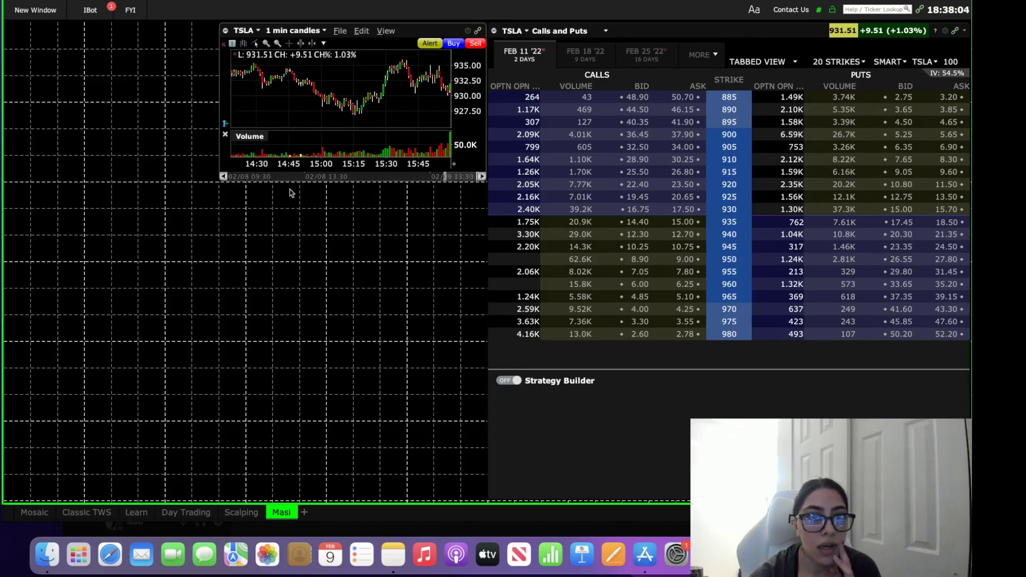
drag(315, 182, 309, 359)
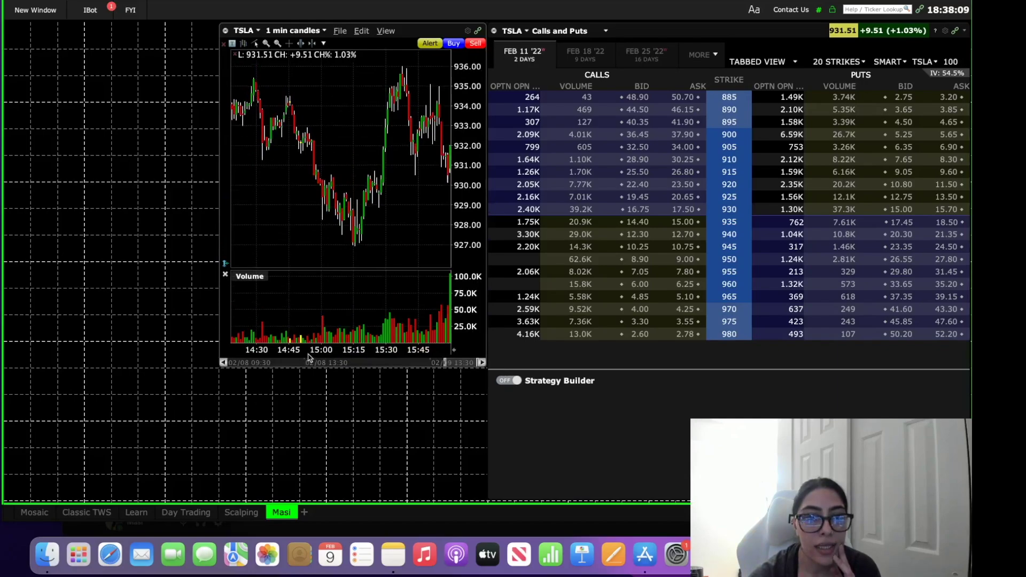
click(59, 11)
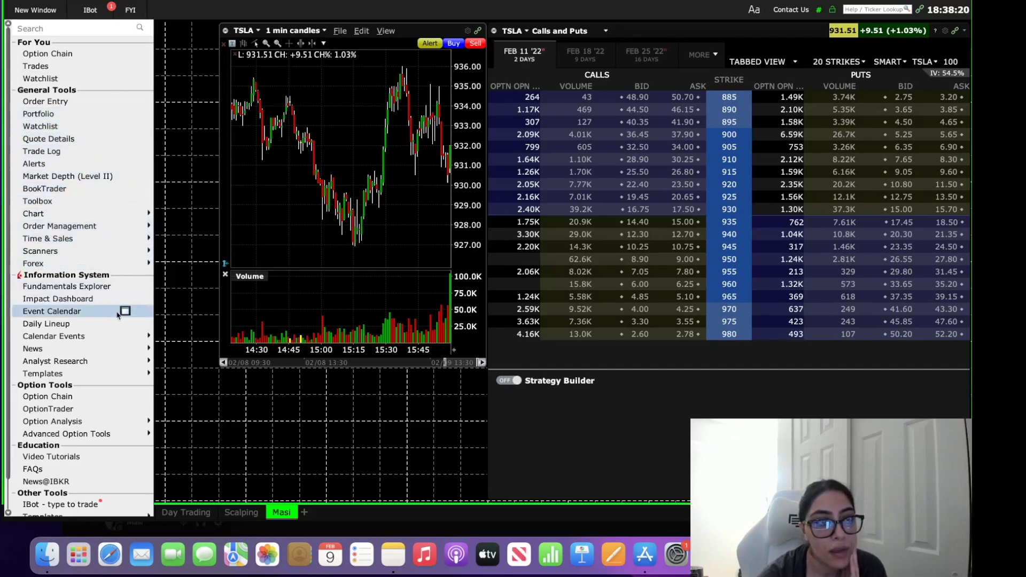
- Add a watchlist, placed top-left, narrowed and made taller
click(56, 80)
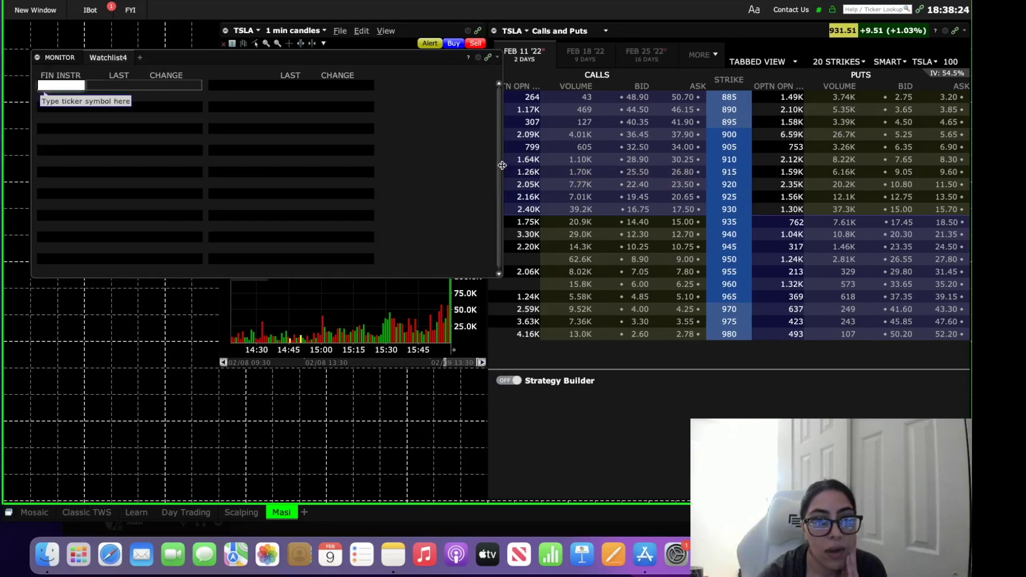
drag(501, 184, 219, 191)
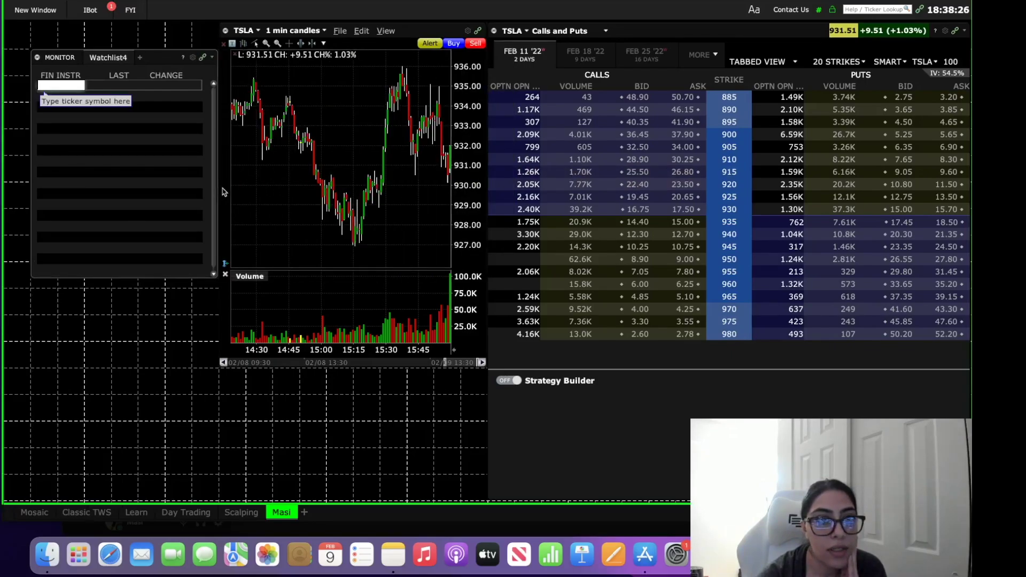
drag(146, 61, 129, 41)
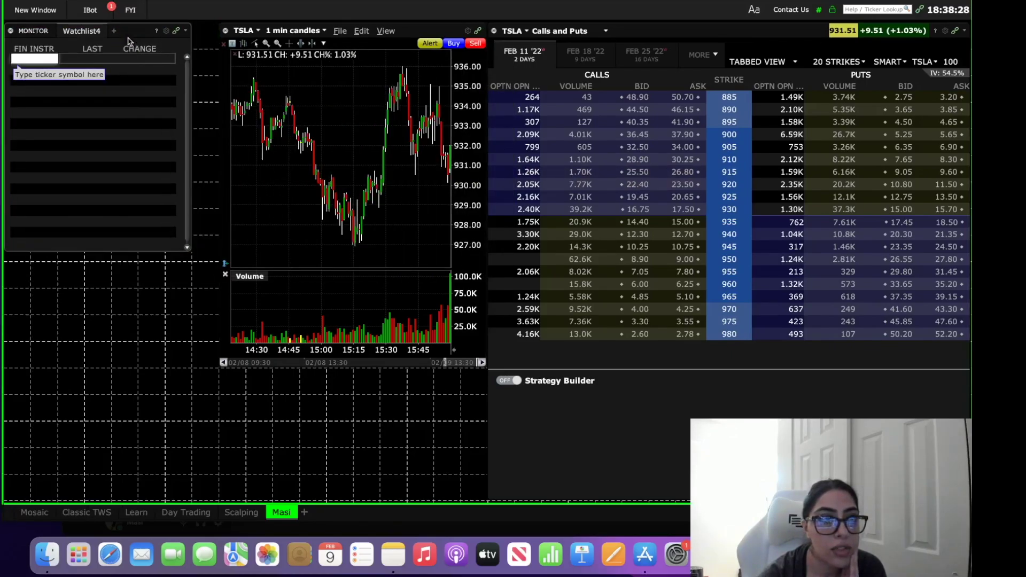
drag(190, 72, 217, 77)
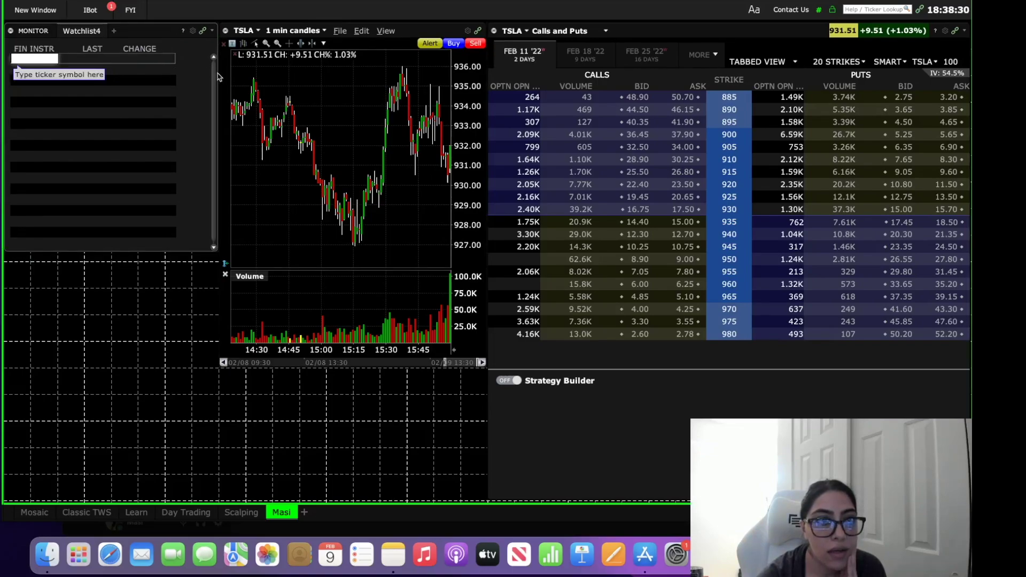
drag(117, 255, 121, 312)
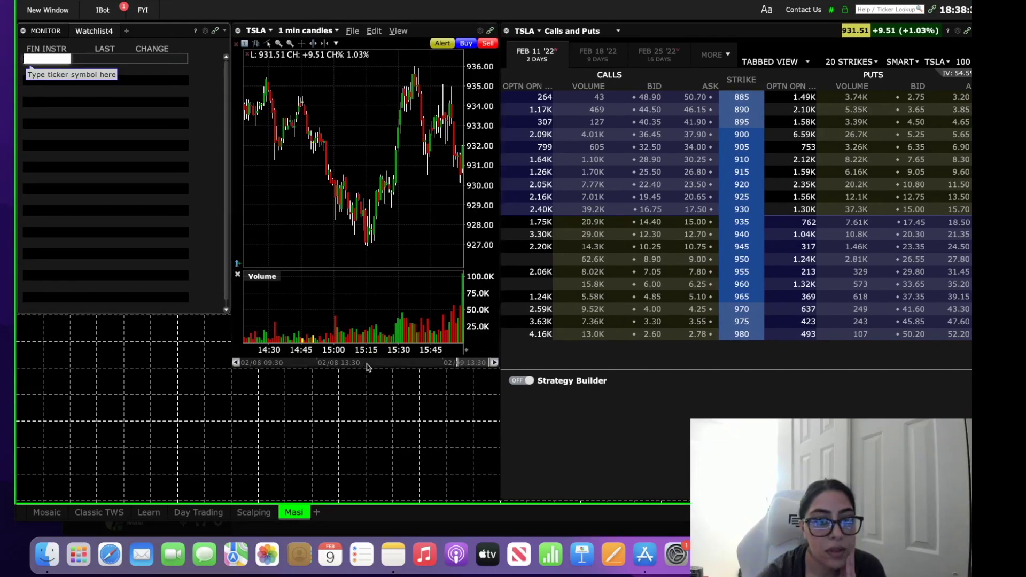
click(368, 369)
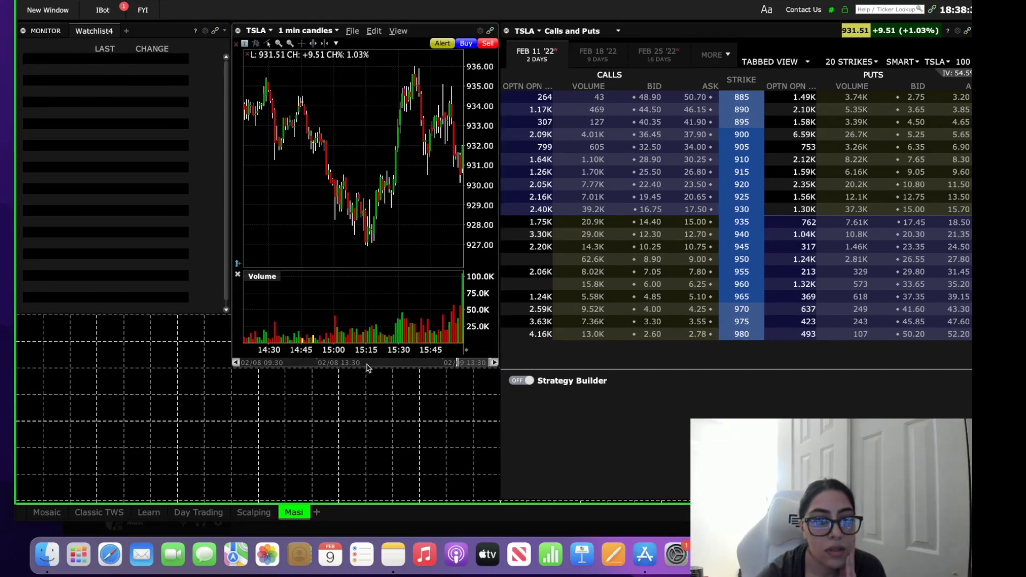
- Shorten the TSLA chart, narrow the option chain from the left, and widen the chart
drag(368, 369, 371, 352)
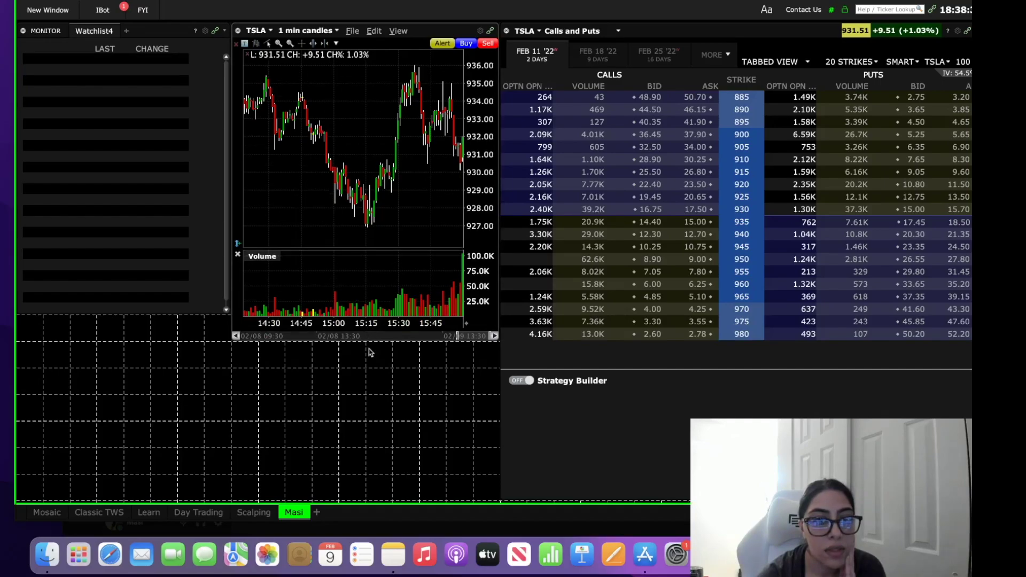
click(322, 338)
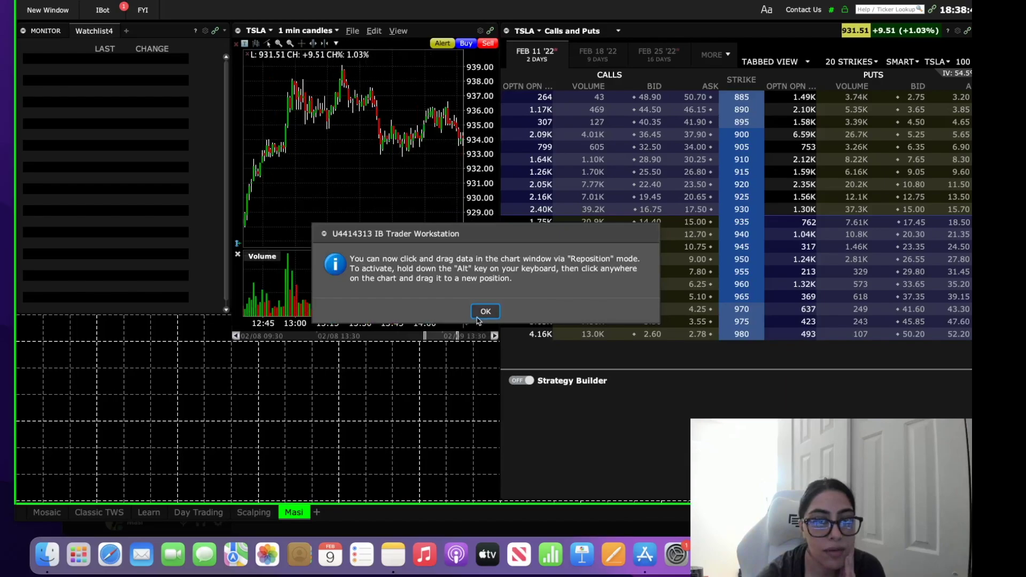
click(478, 316)
drag(322, 343, 327, 316)
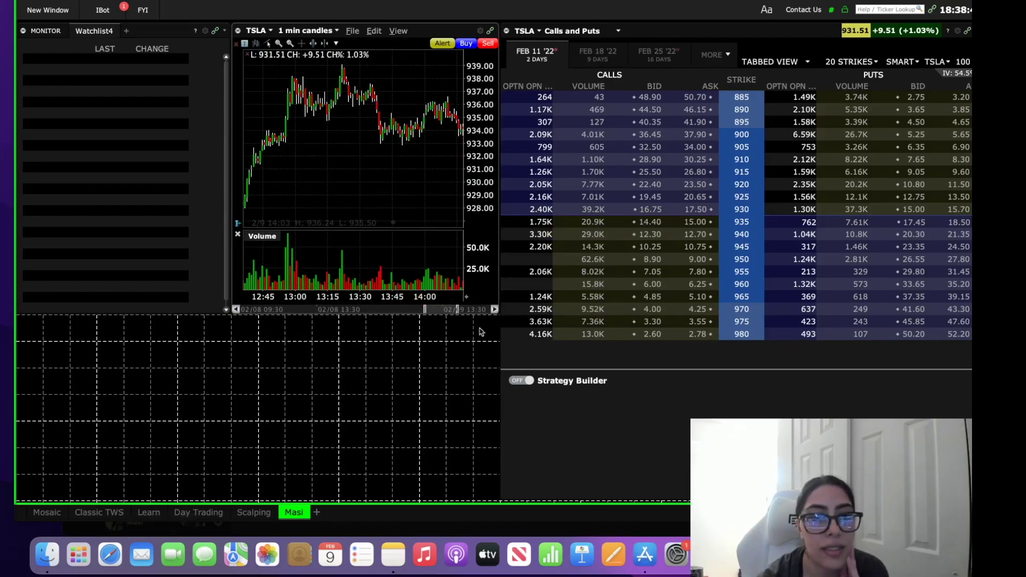
drag(500, 344, 564, 355)
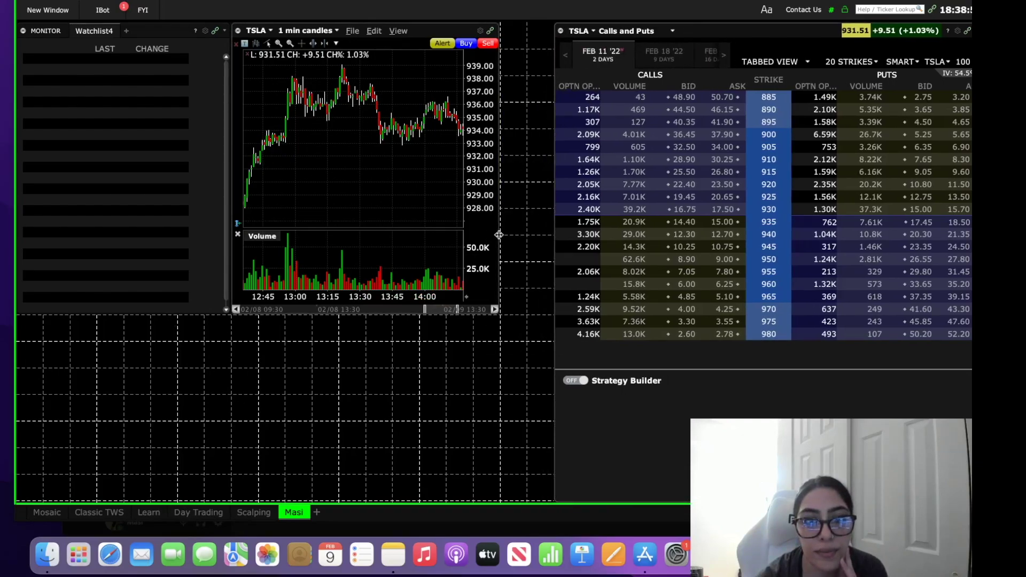
drag(498, 234, 534, 238)
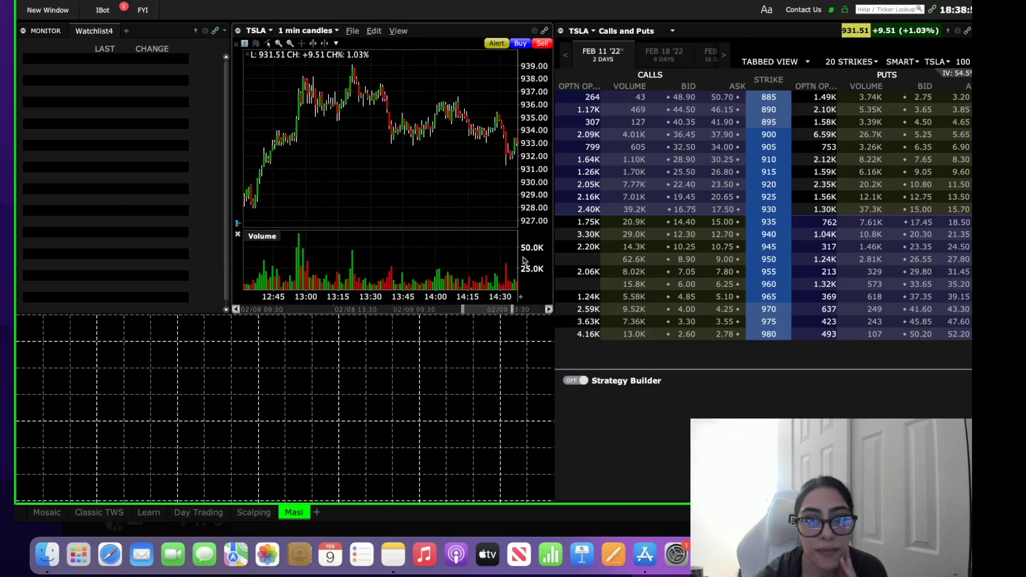
- Add a TSLA BookTrader under the chart, collapse Deep Book Buttons, and maximize TWS
click(70, 12)
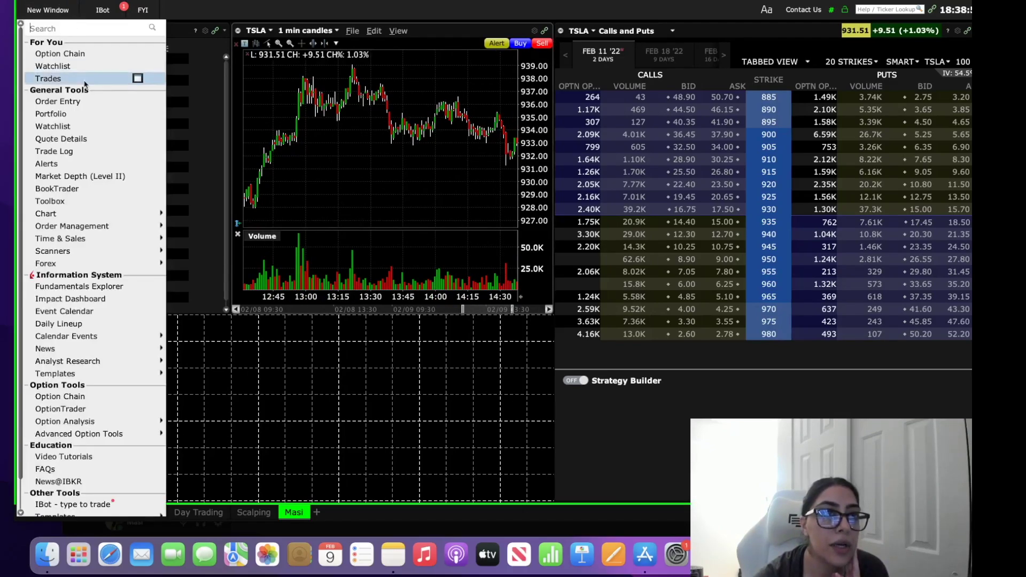
click(63, 189)
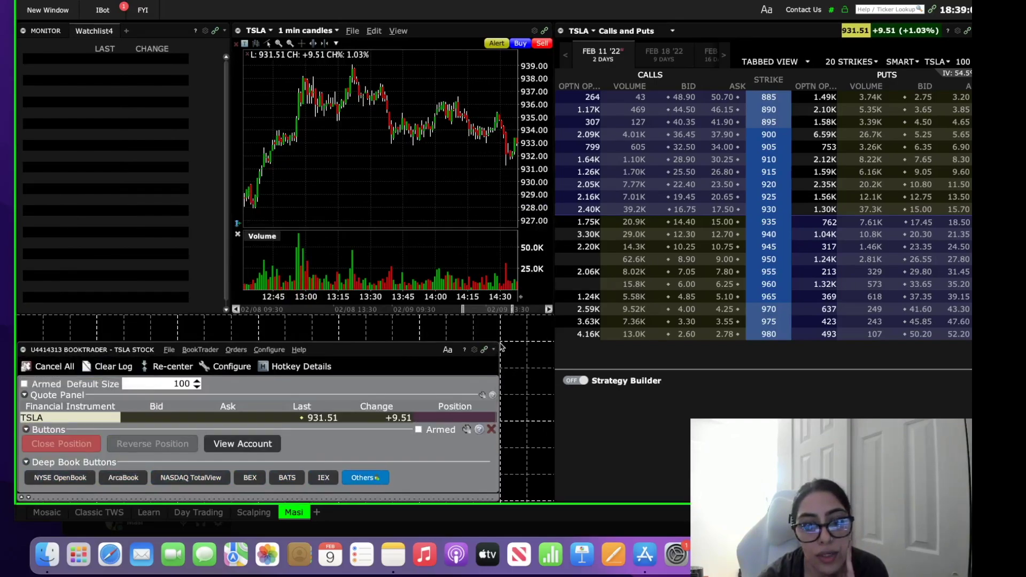
drag(501, 348, 553, 333)
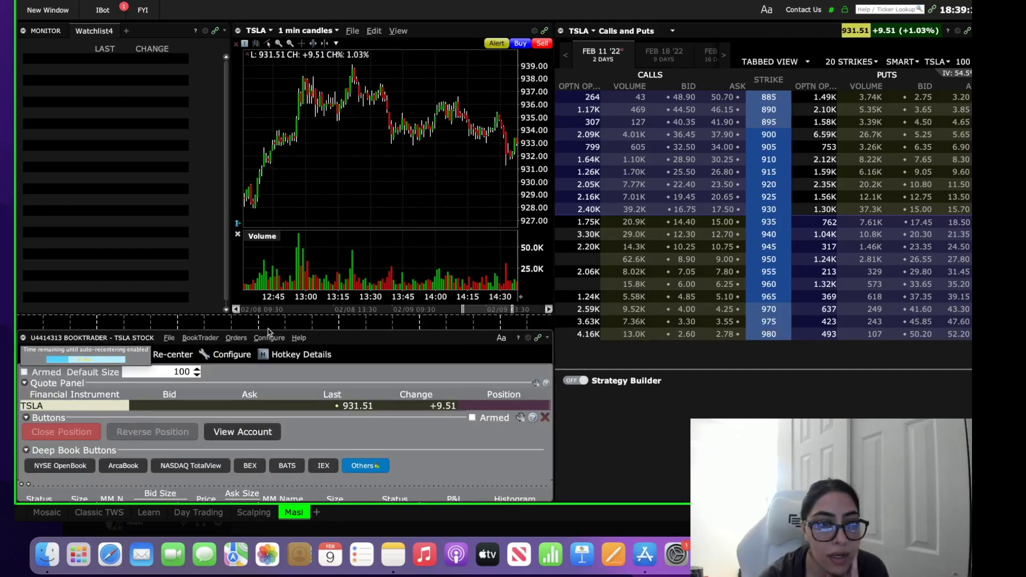
drag(270, 329, 269, 314)
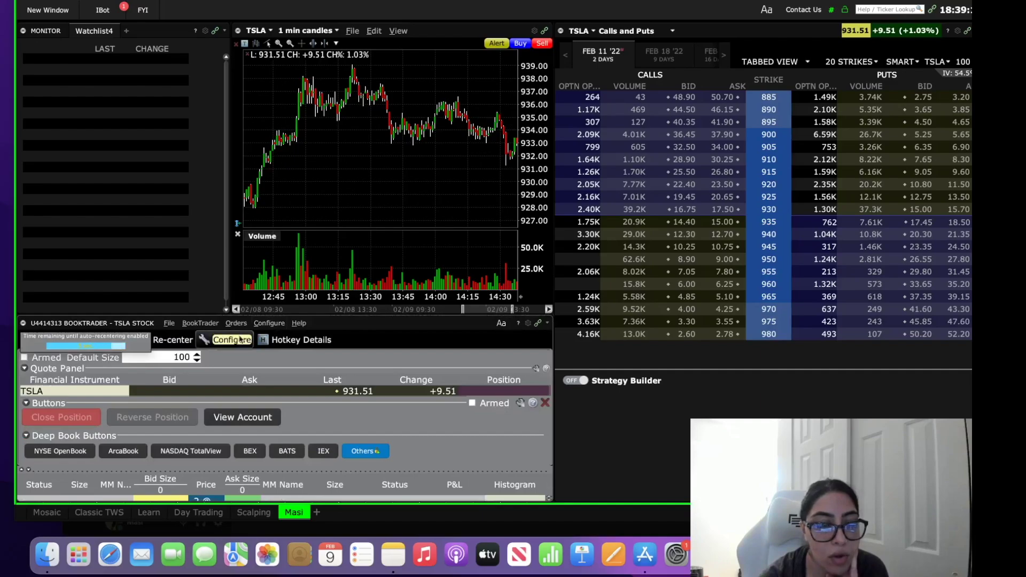
click(26, 436)
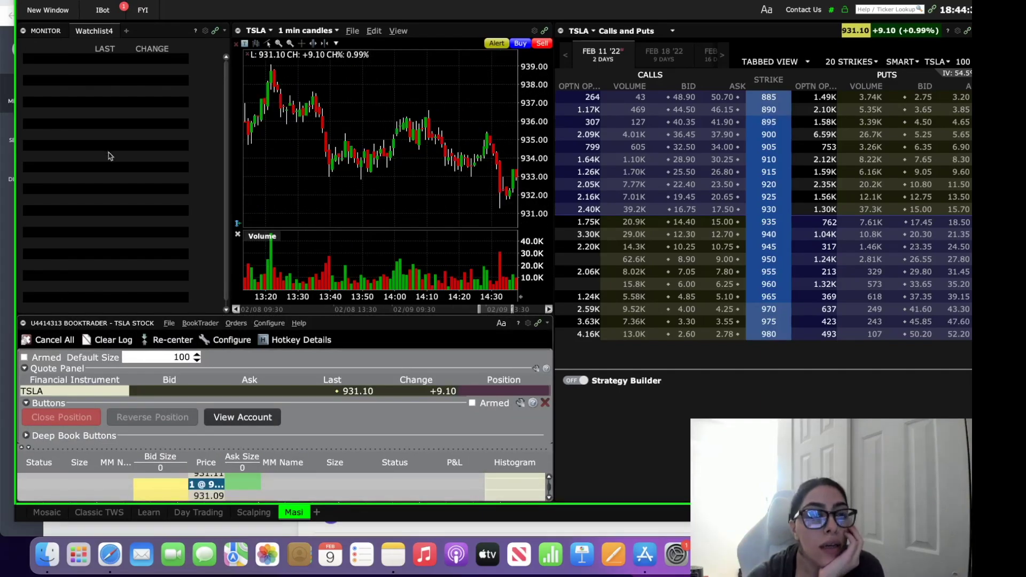
double_click(43, 0)
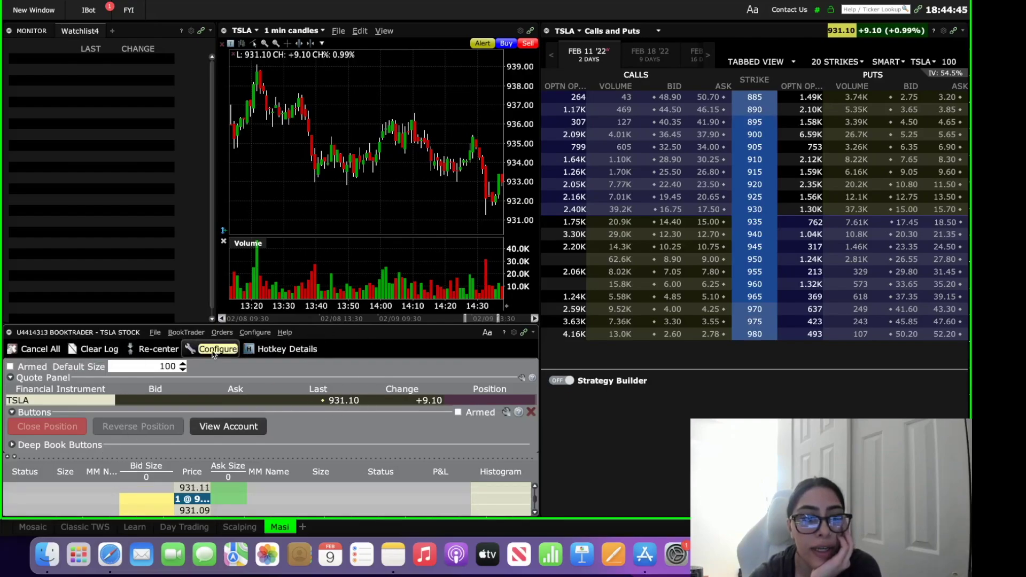
- In BookTrader's Configure settings, select BookTrader > Buttons and start a new button
click(212, 351)
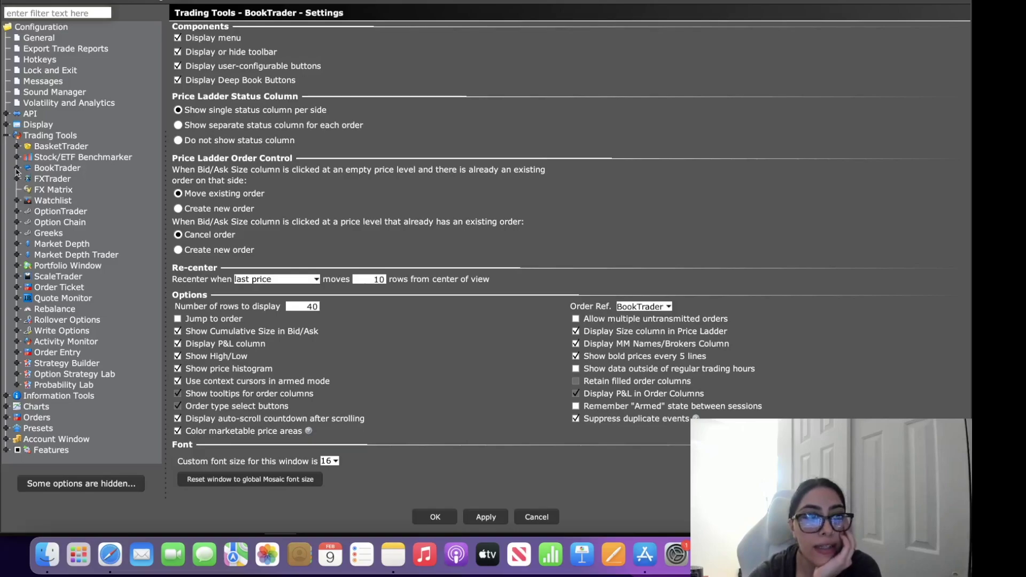
click(16, 169)
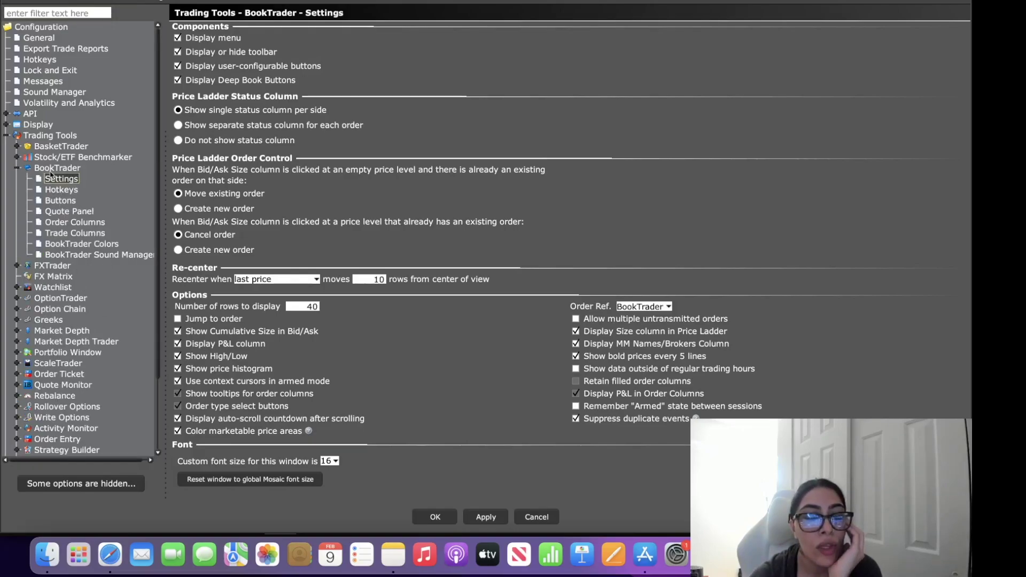
click(53, 204)
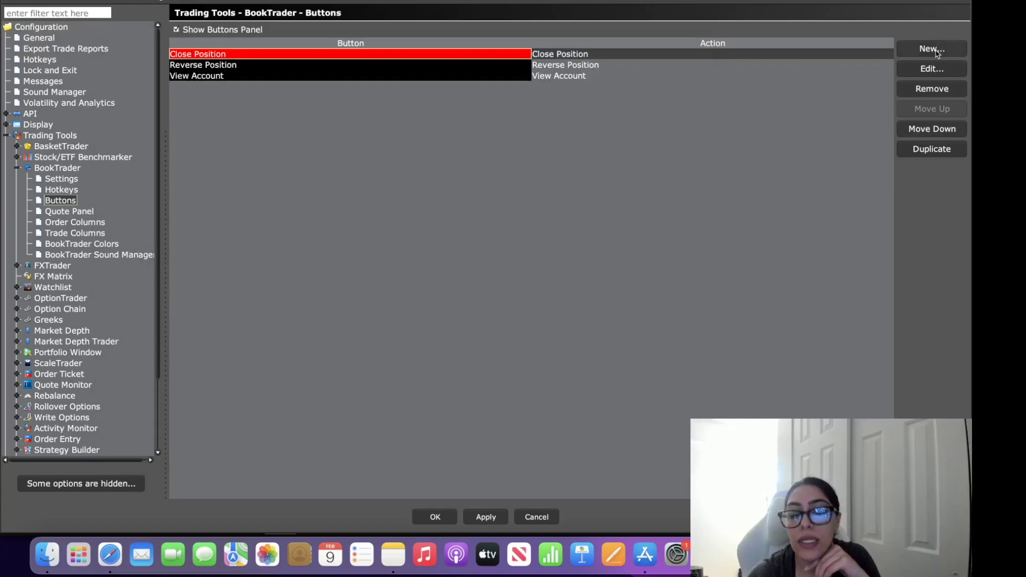
click(936, 51)
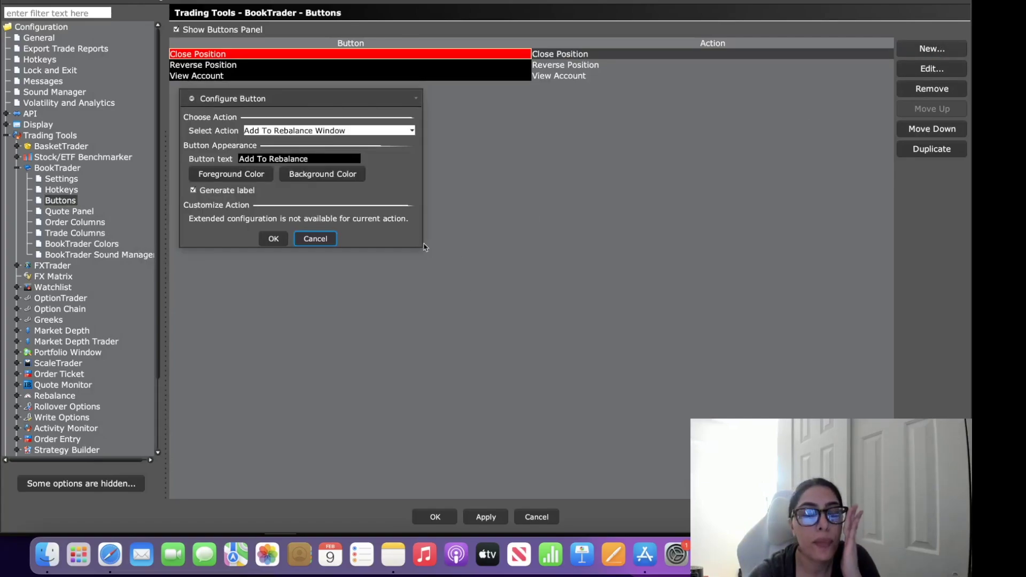
- Make the new button a Buy action labelled 'Buy 2' with green background
click(363, 132)
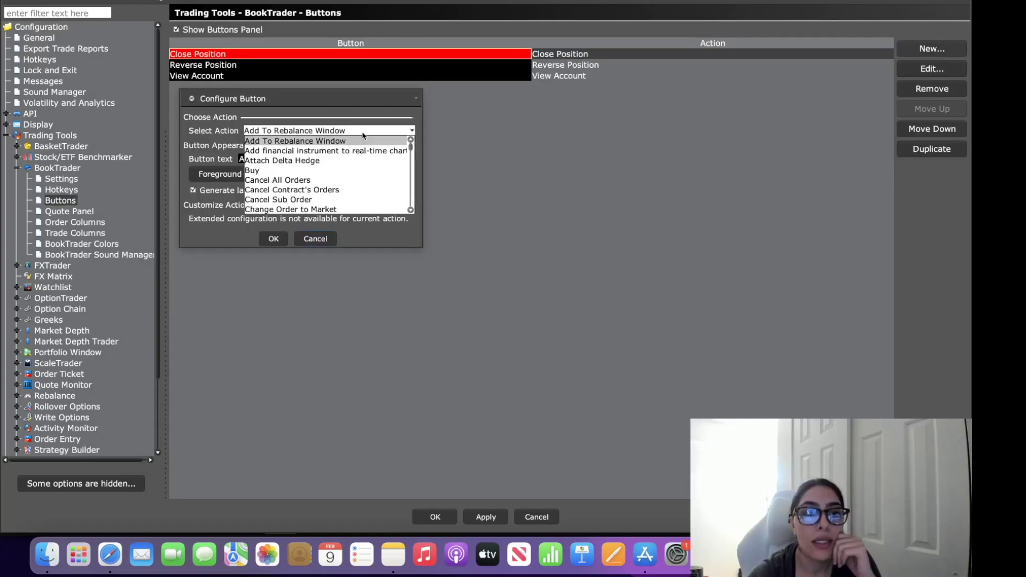
click(354, 171)
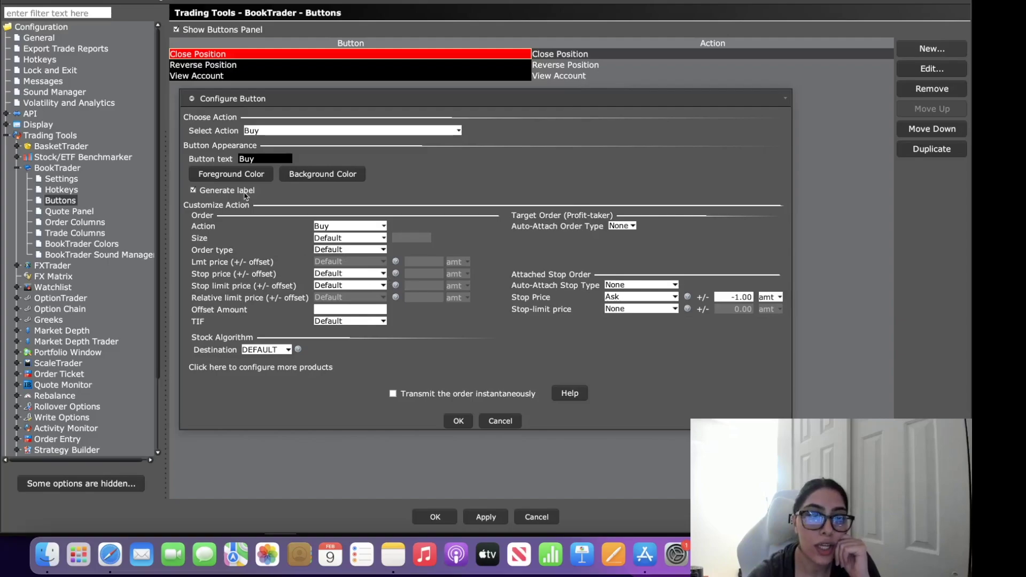
click(268, 159)
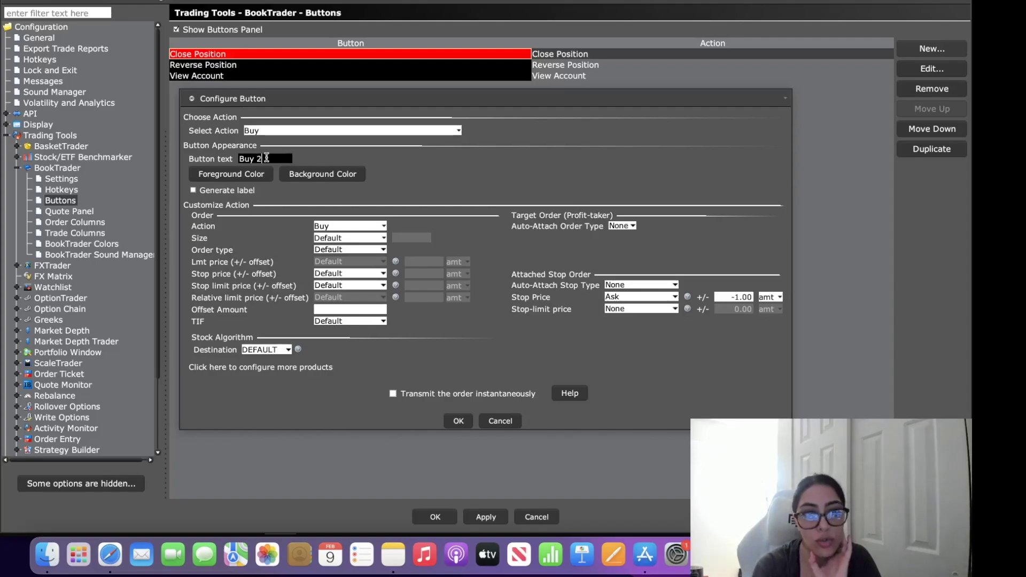
text(2)
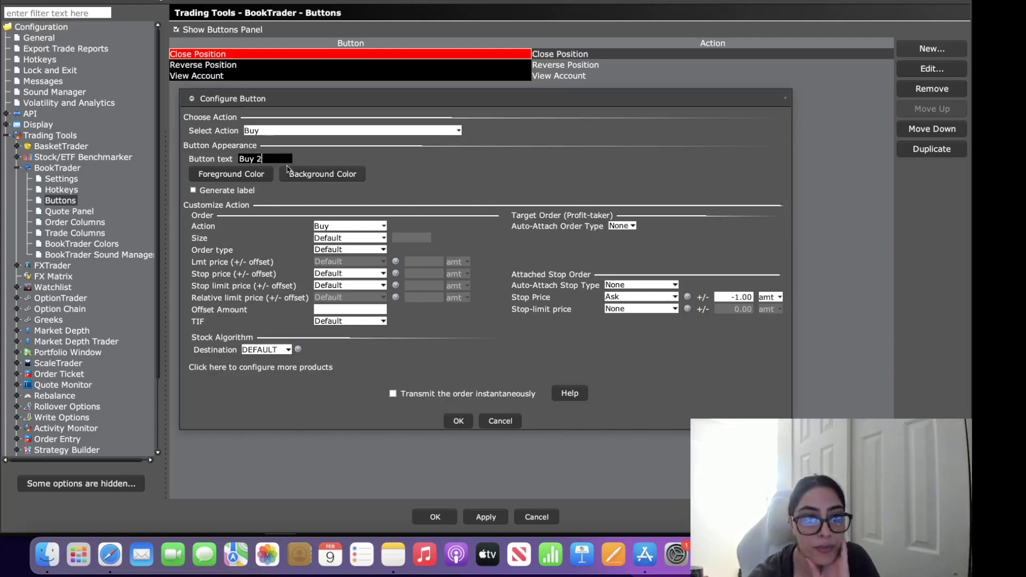
click(319, 175)
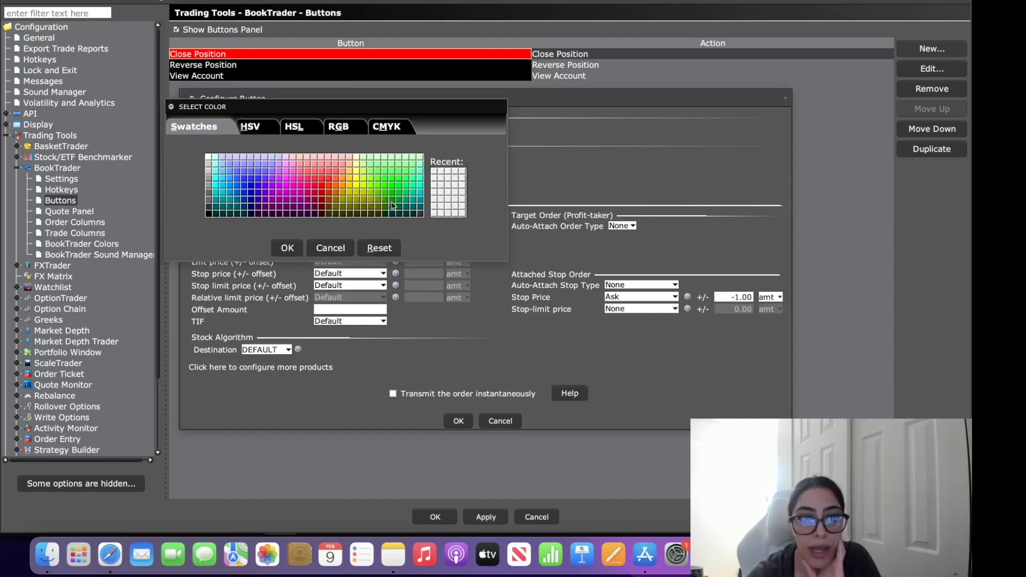
click(401, 202)
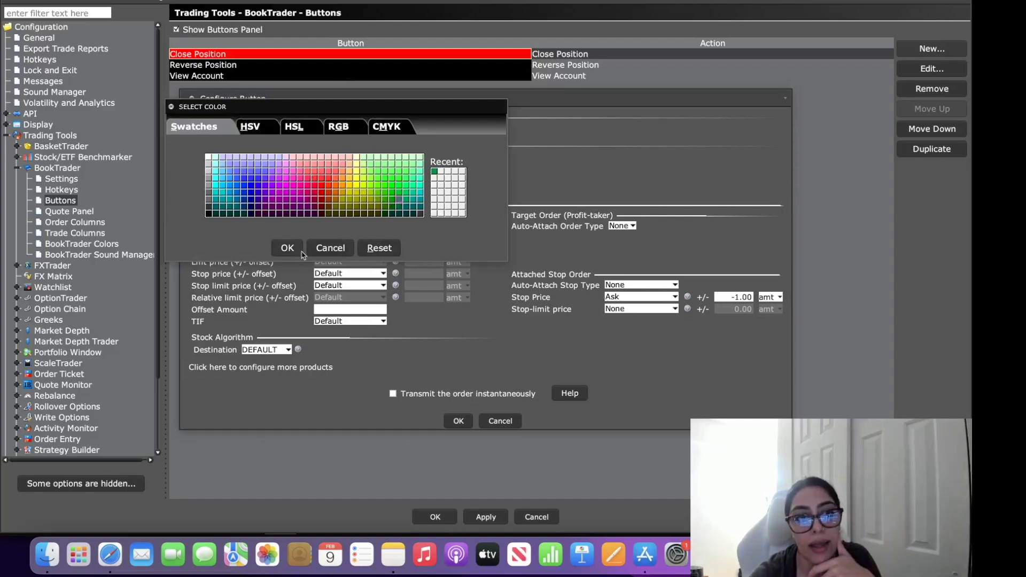
click(288, 248)
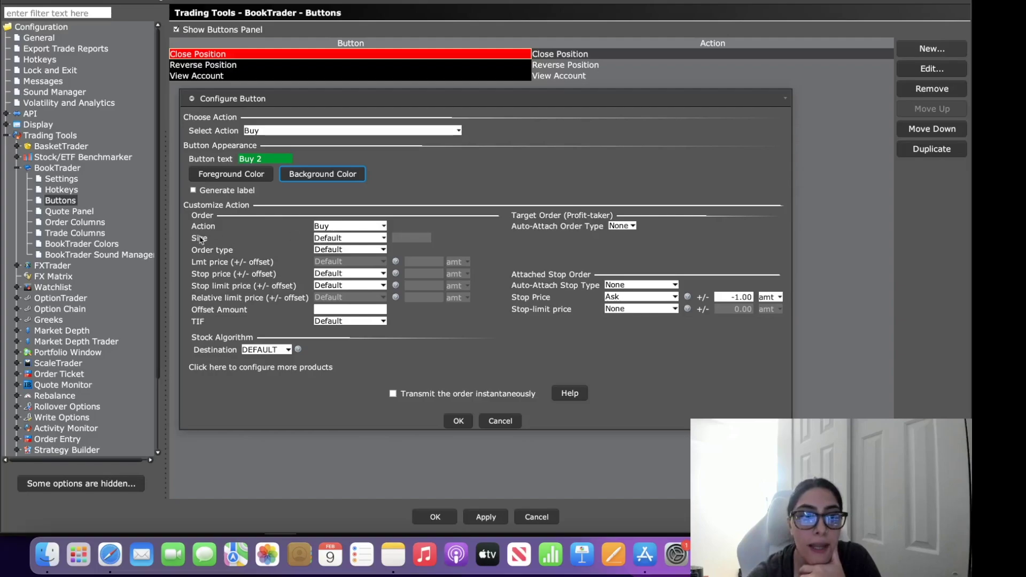
- Set Absolute size 2, LMT at the Ask, instant transmit, and save the button
click(321, 238)
click(342, 256)
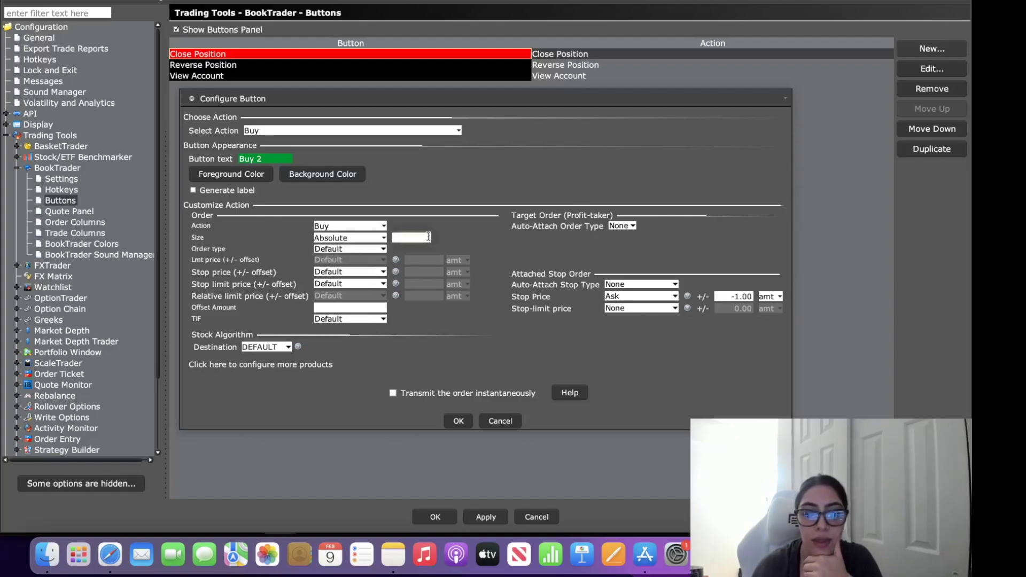
click(428, 236)
text(2)
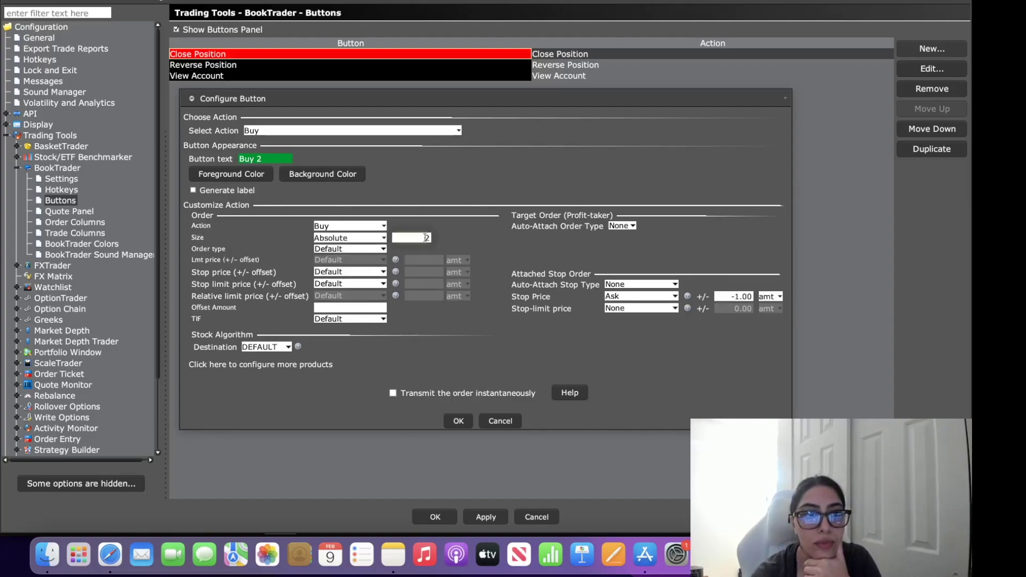
click(382, 250)
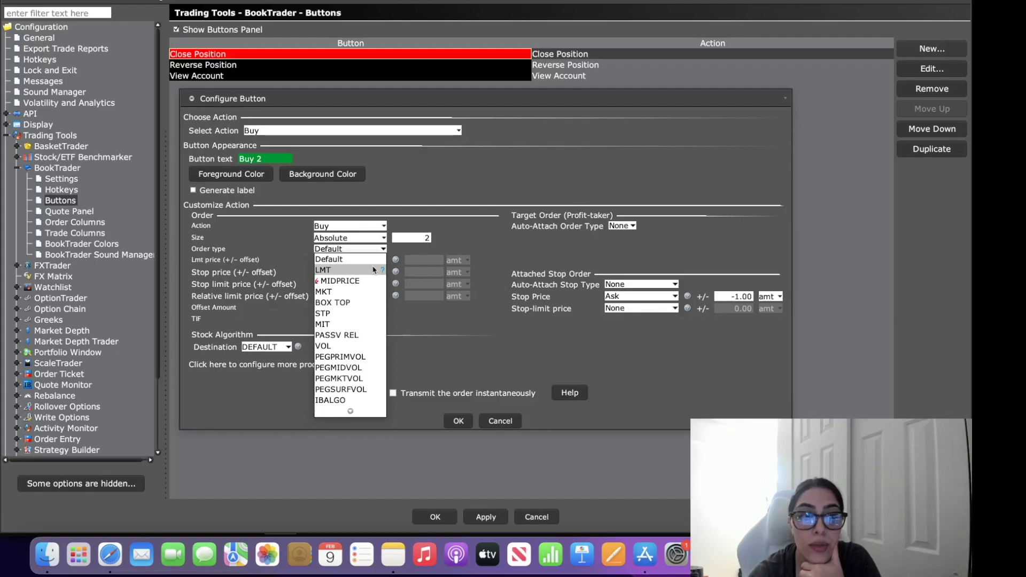
click(374, 270)
click(375, 262)
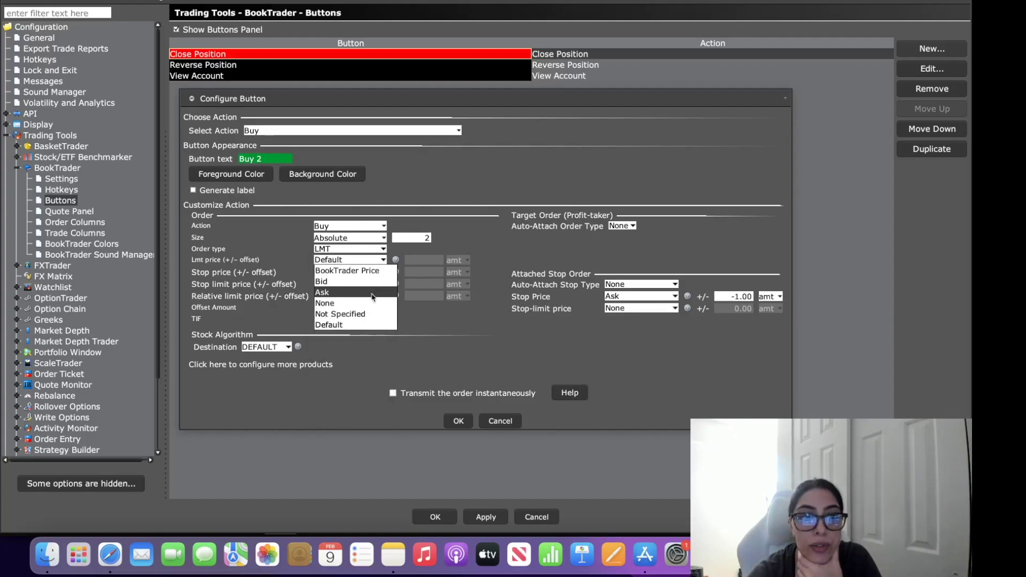
click(373, 294)
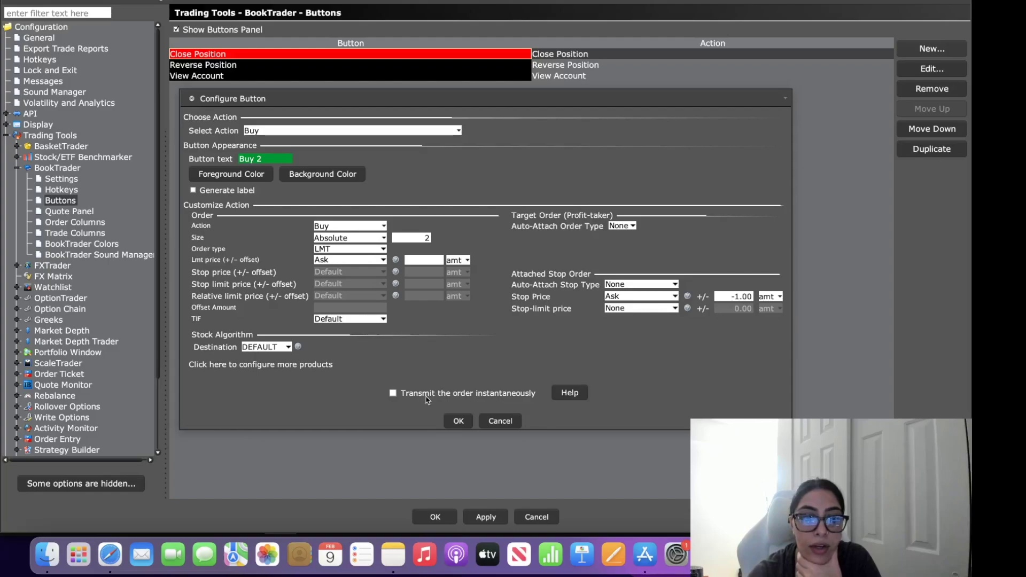
click(427, 395)
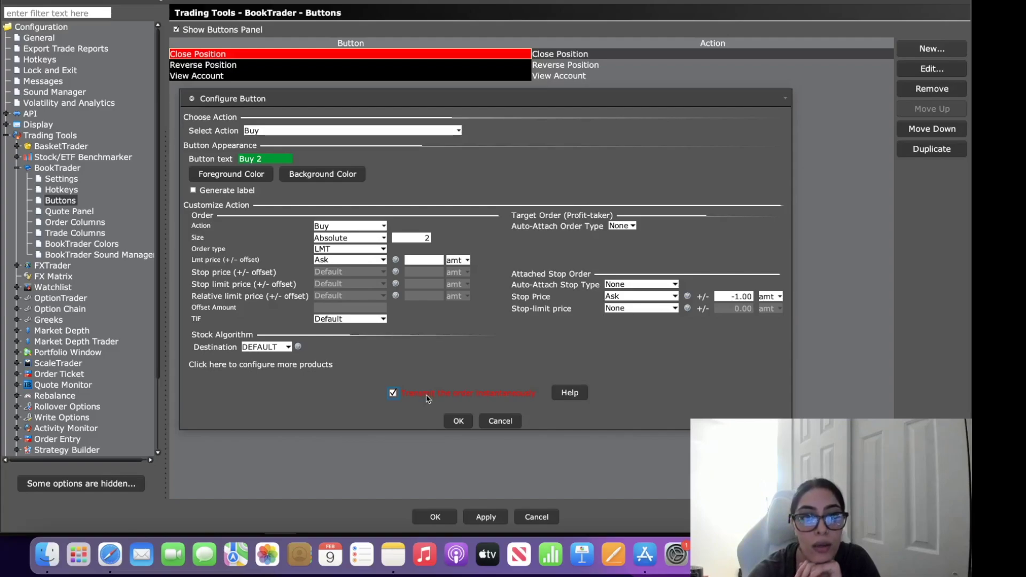
click(460, 421)
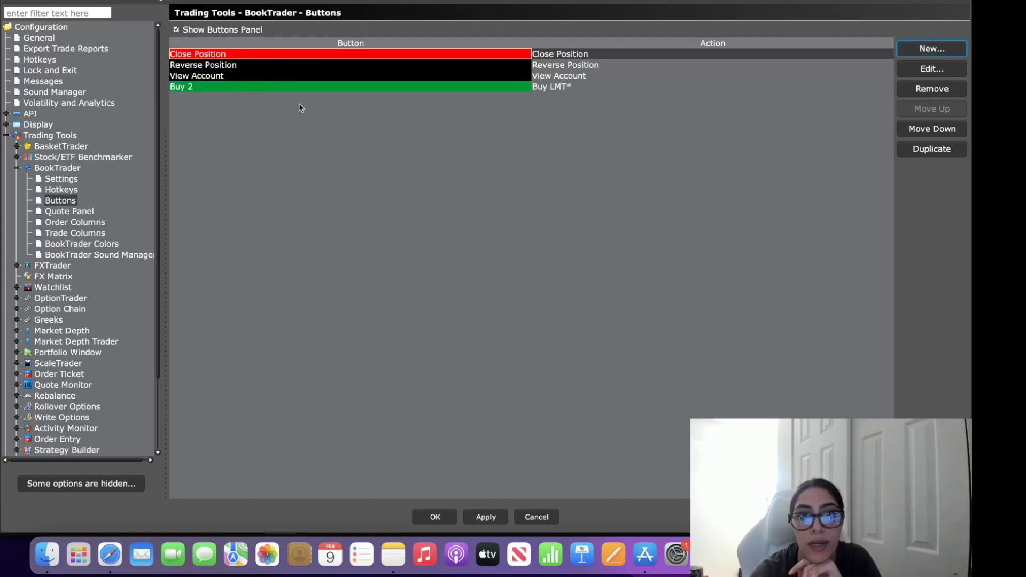
- Start a new Sell button with automatic label off and red background
click(302, 106)
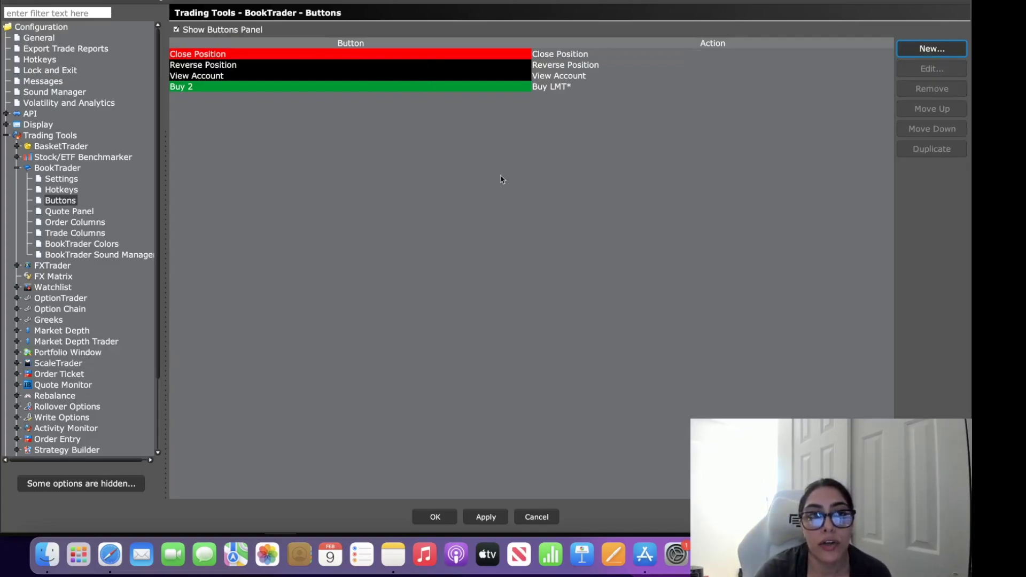
click(926, 49)
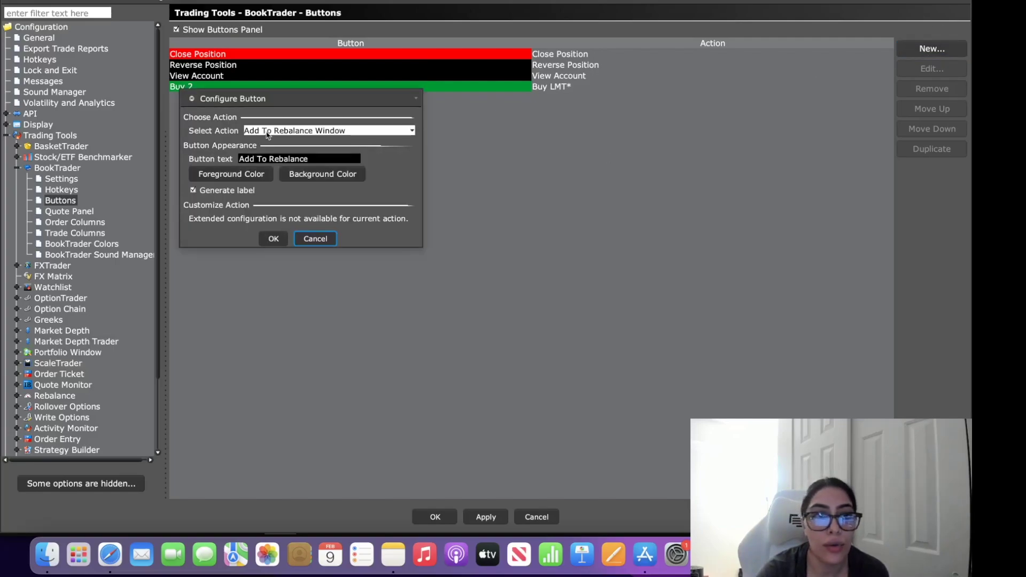
click(266, 133)
scroll(269, 192, down, 15)
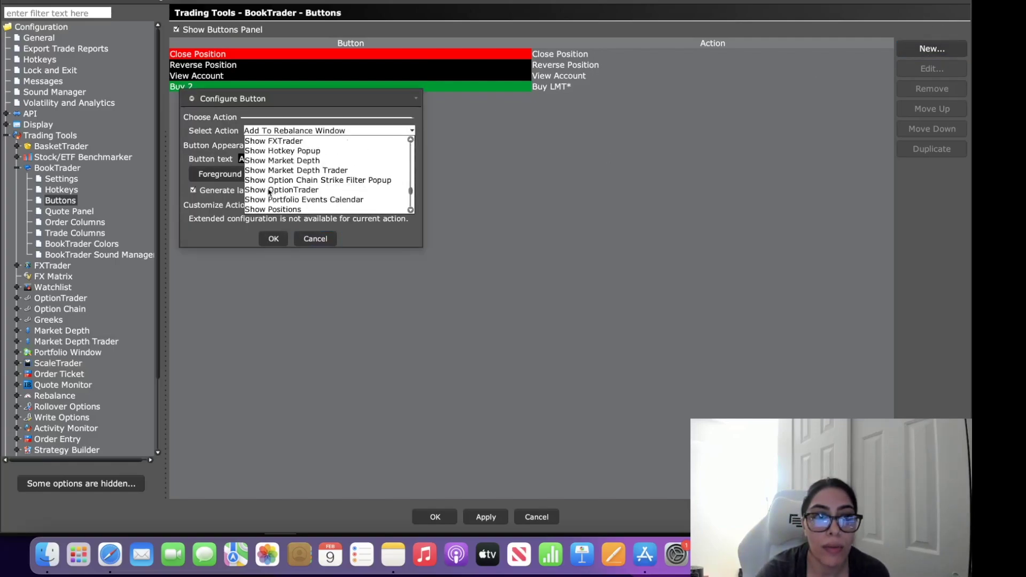
scroll(269, 192, down, 8)
scroll(269, 191, up, 9)
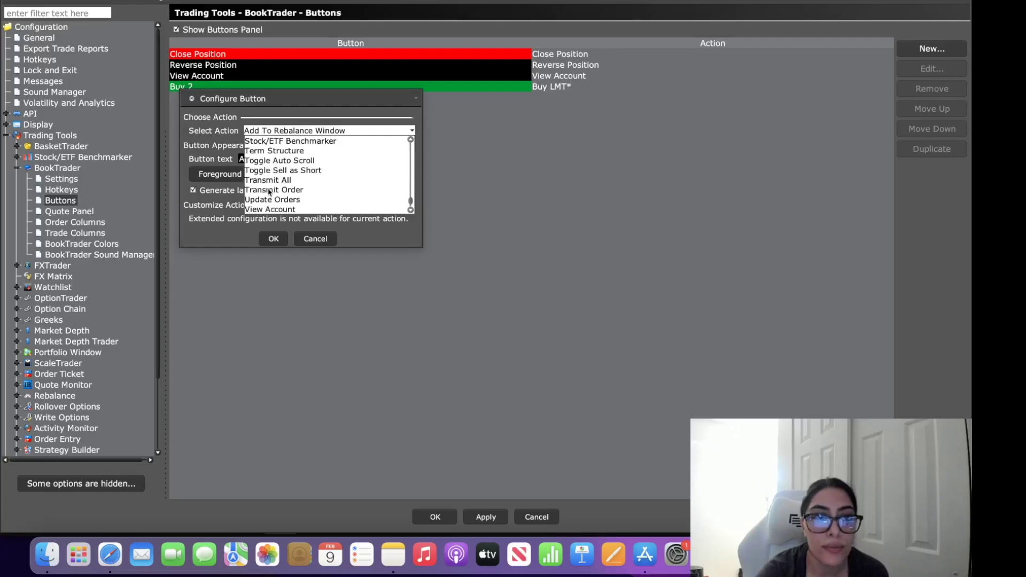
scroll(270, 193, up, 5)
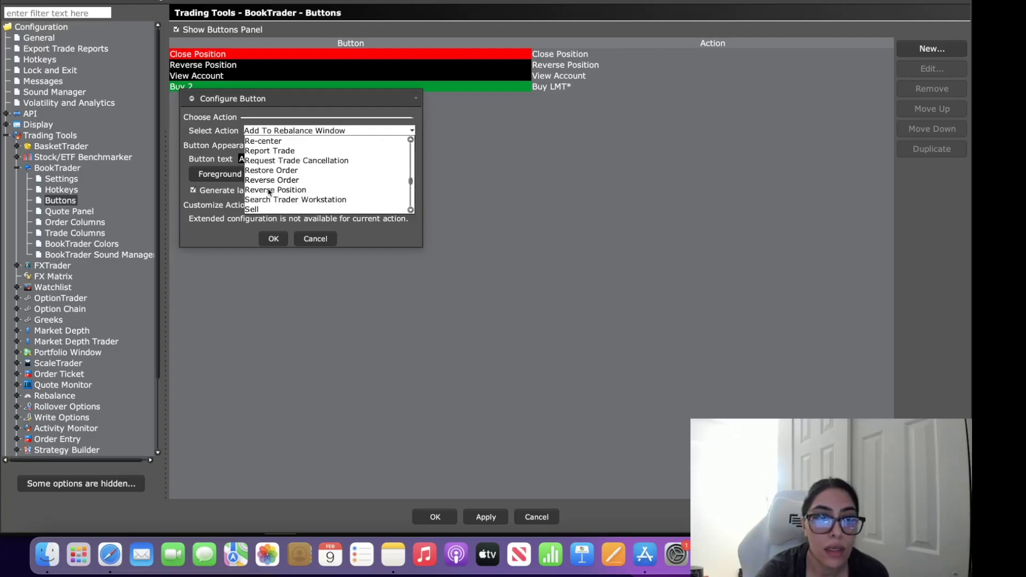
click(269, 199)
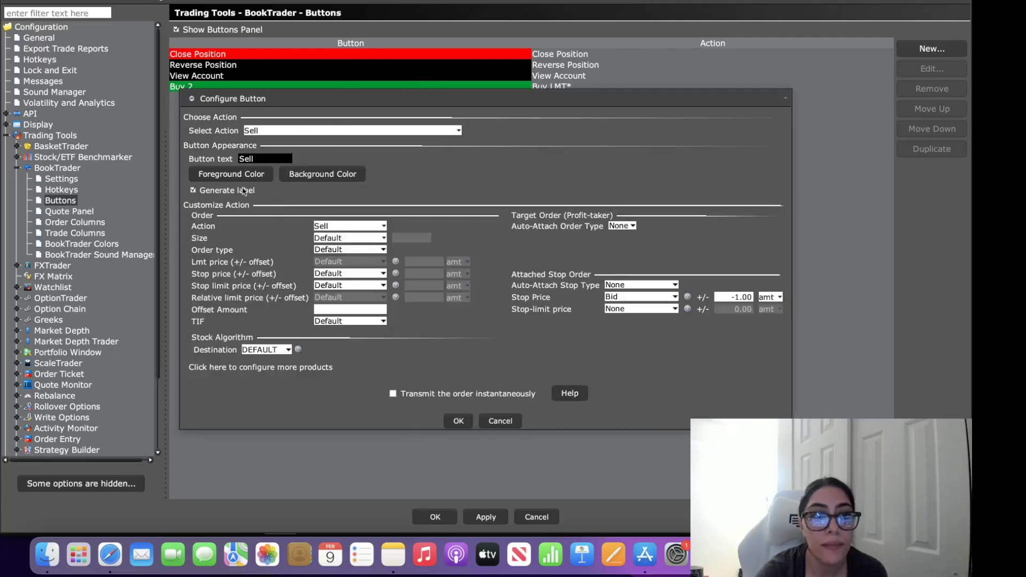
click(243, 191)
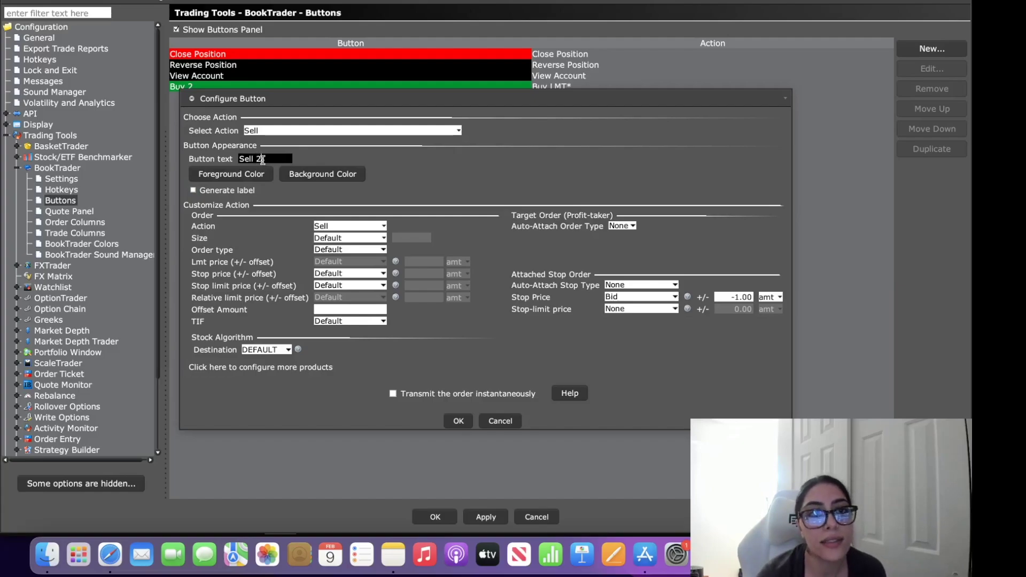
click(321, 175)
click(323, 199)
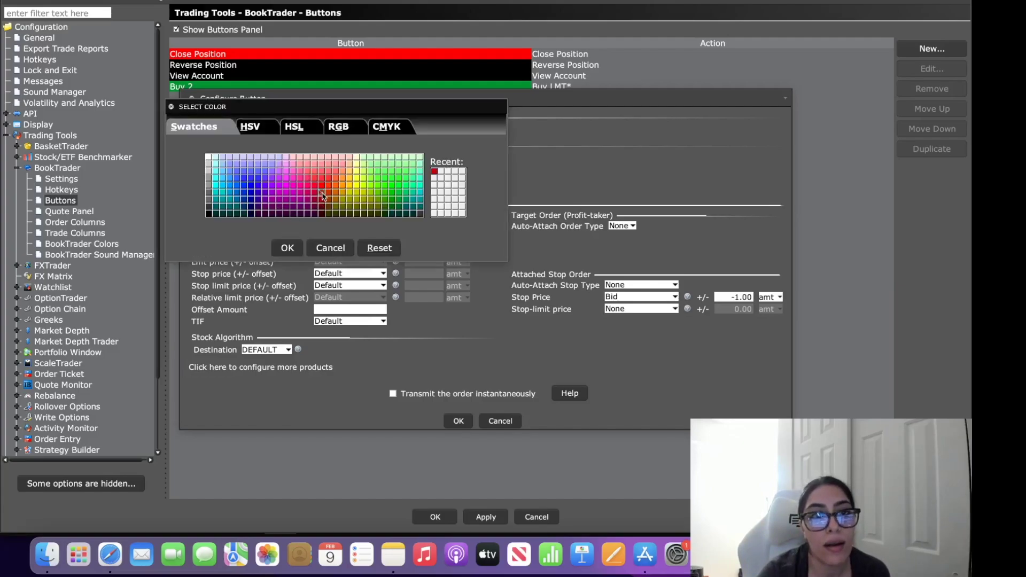
click(292, 247)
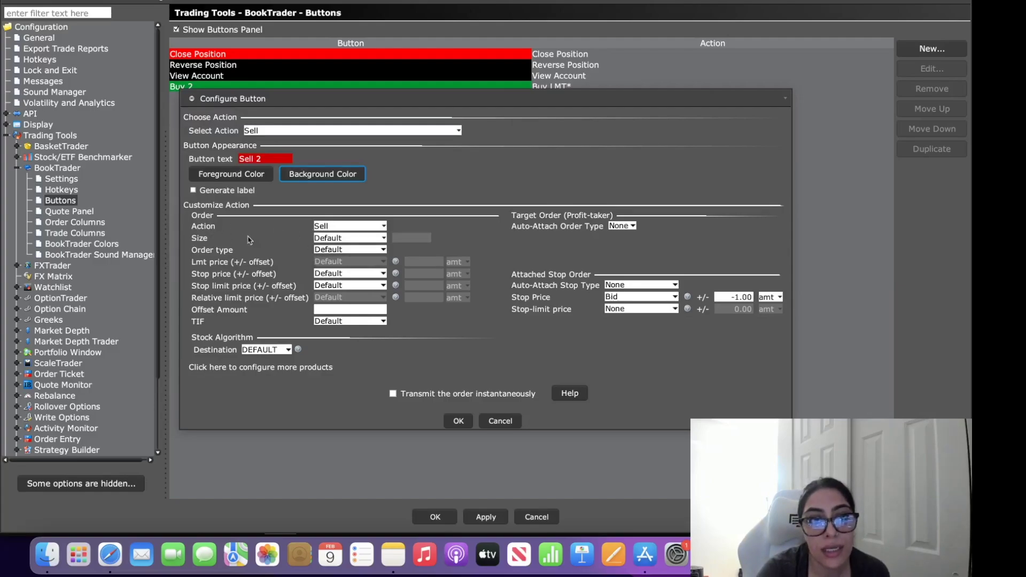
- Set Absolute size 2, LMT at the Bid, instant transmit, then save and apply
click(368, 238)
click(369, 256)
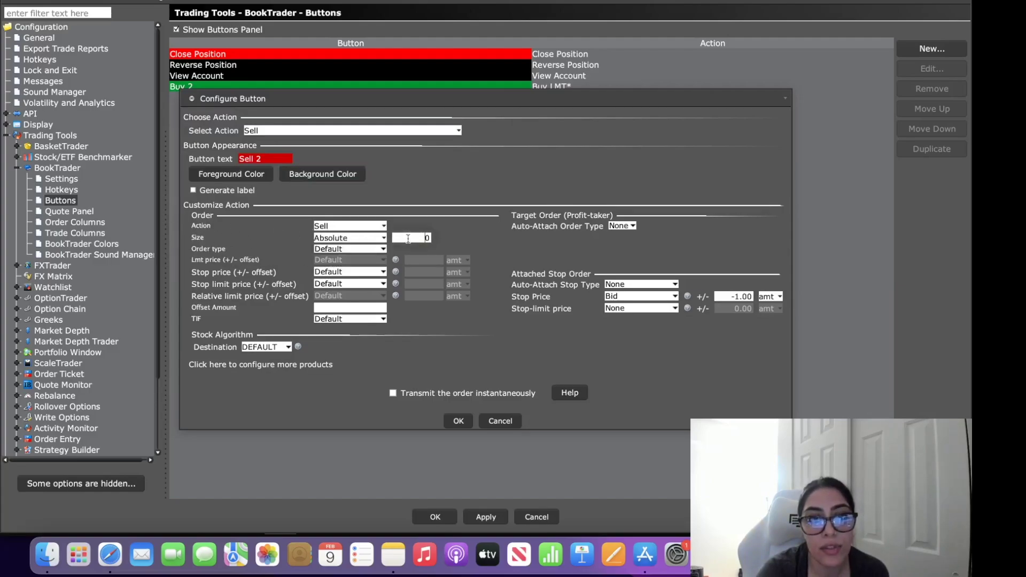
click(406, 239)
key(BackSpace)
text(2)
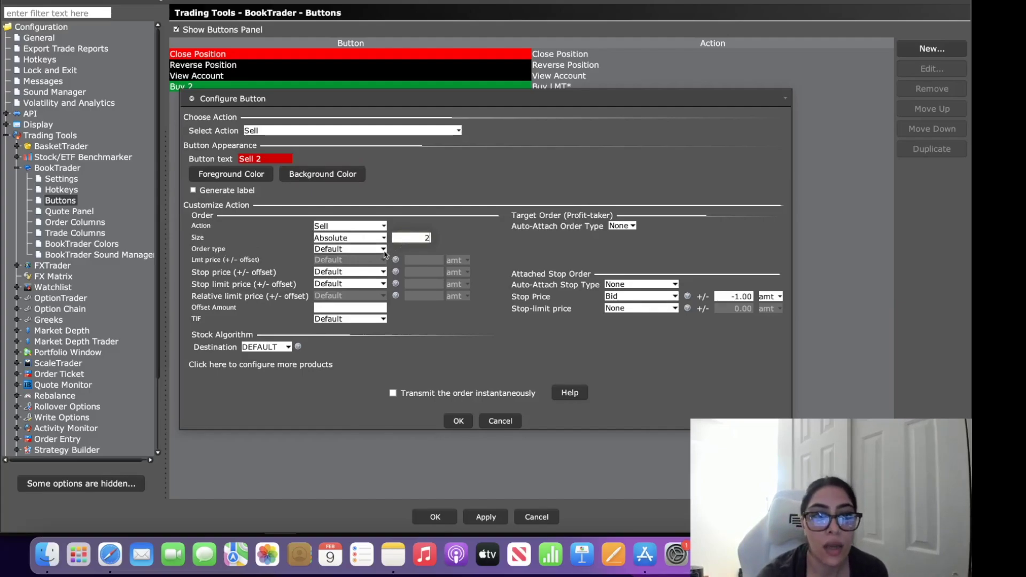
click(384, 251)
click(373, 270)
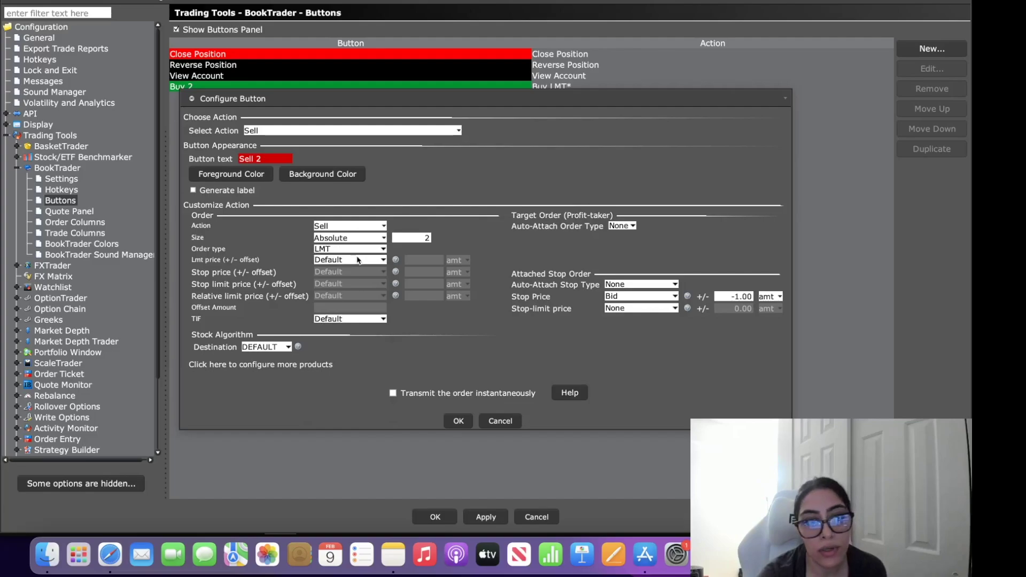
click(359, 261)
click(349, 282)
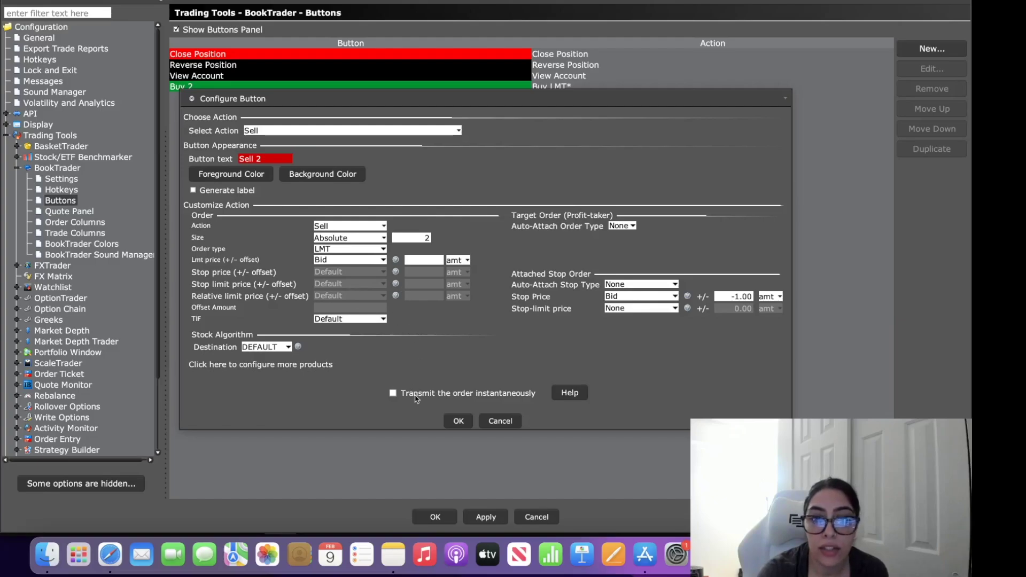
click(394, 395)
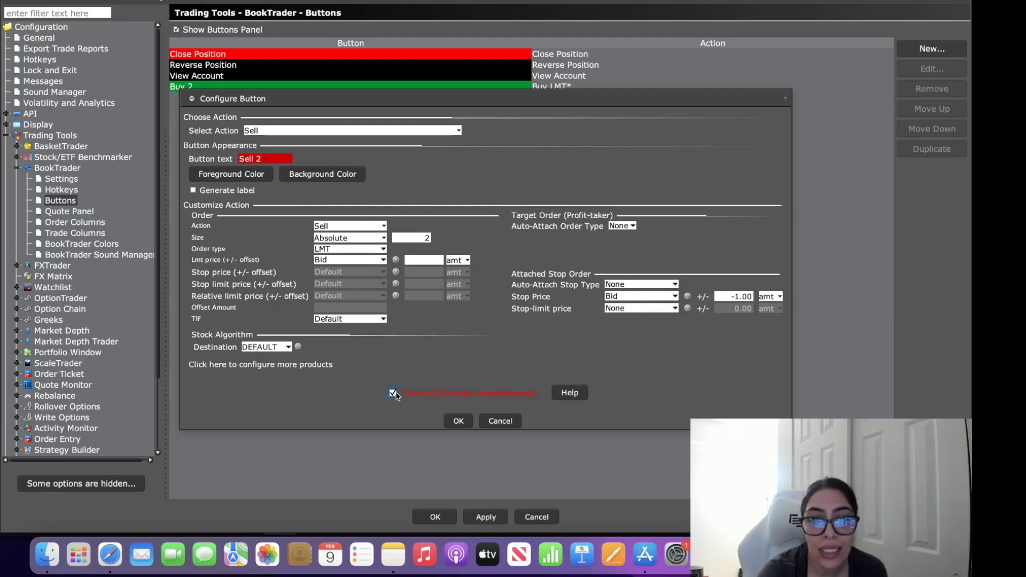
click(458, 421)
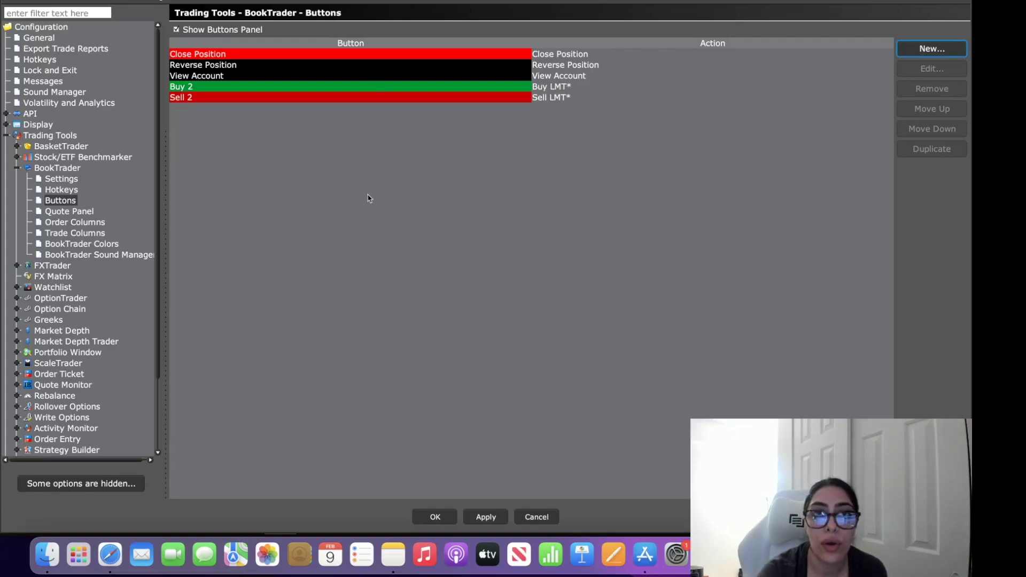
click(481, 522)
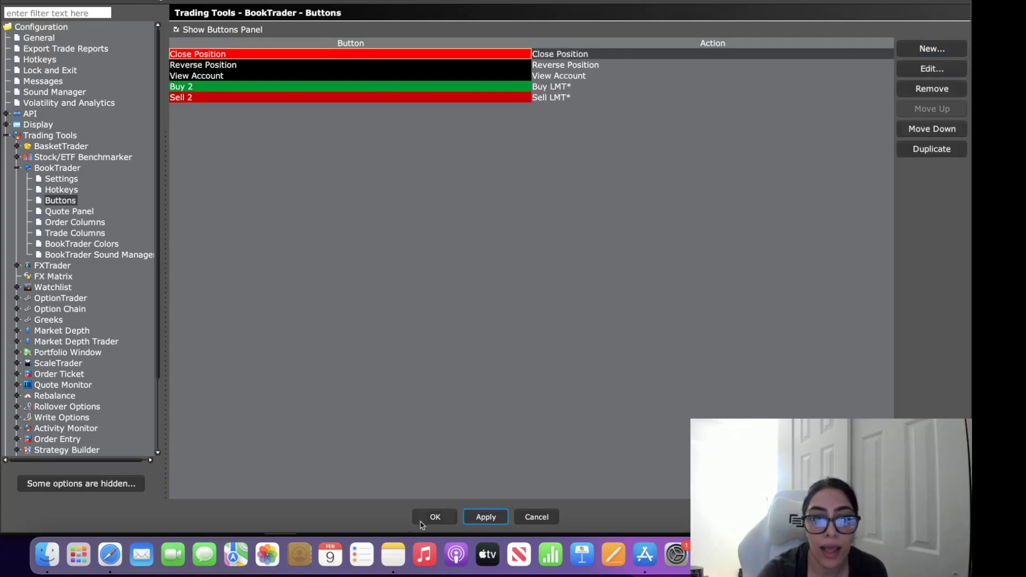
click(431, 518)
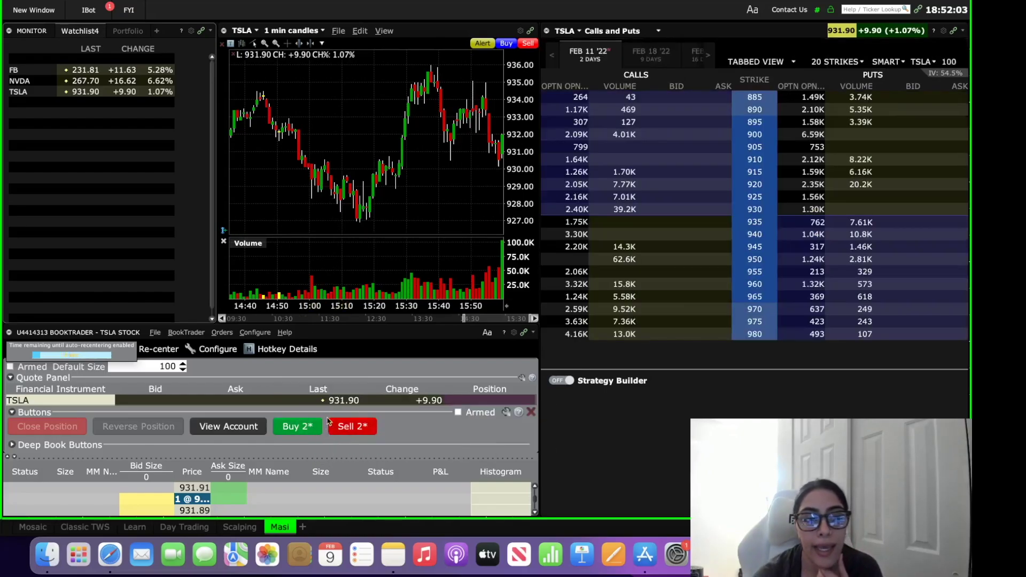
- Put the watchlist in link Group 4 and load TSLA and its 950 call
click(31, 81)
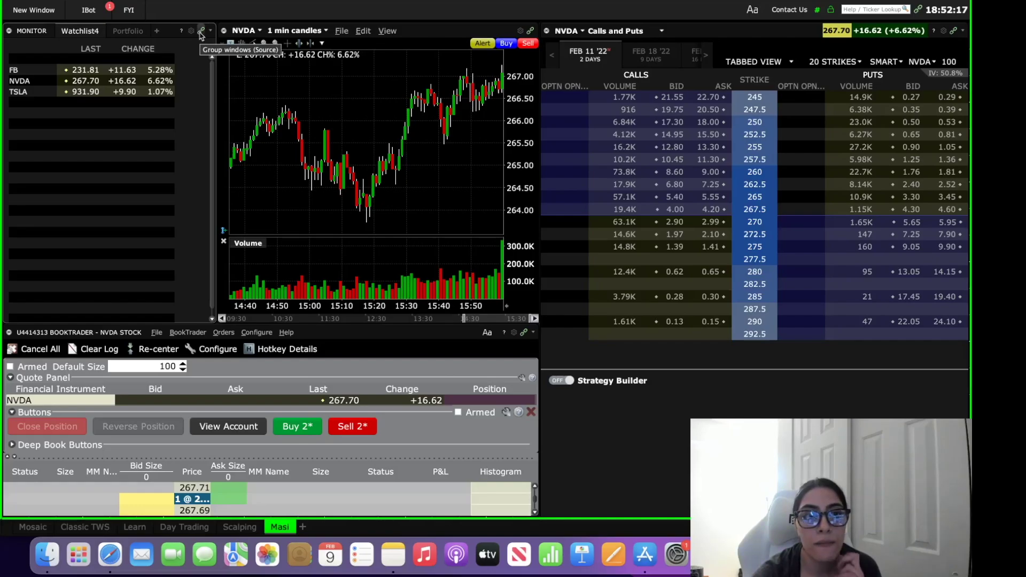
click(201, 33)
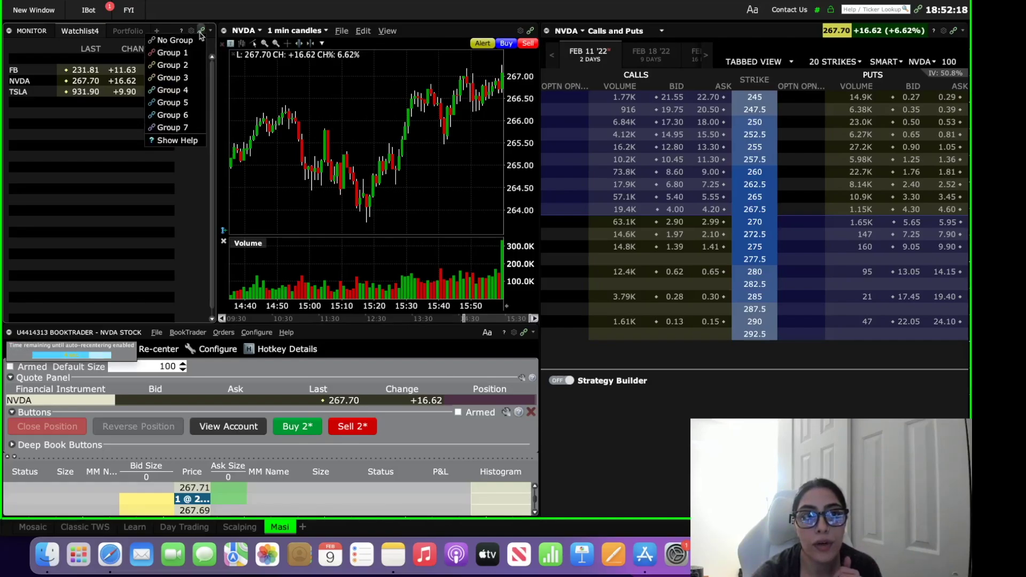
click(187, 90)
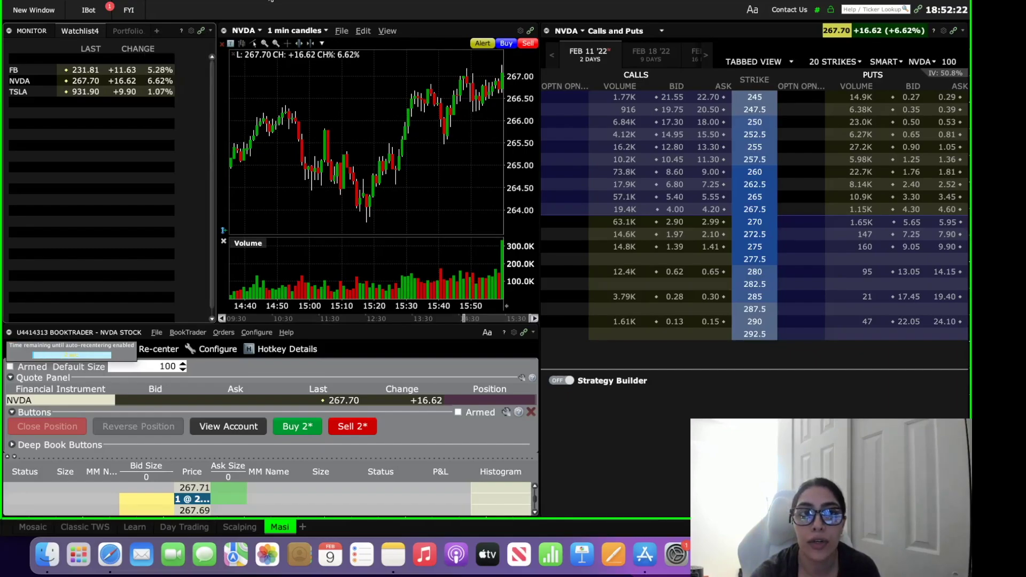
click(38, 94)
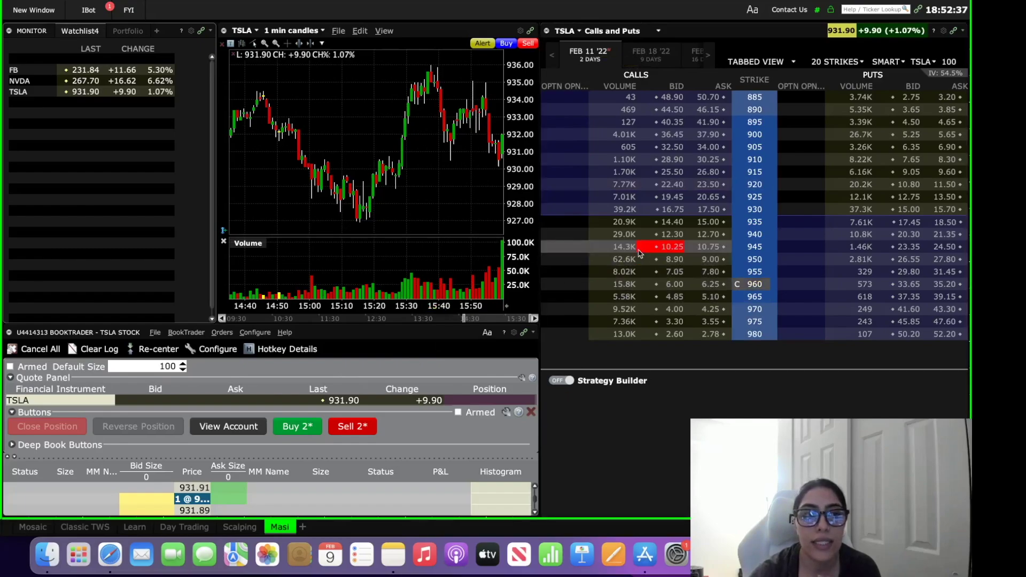
click(741, 262)
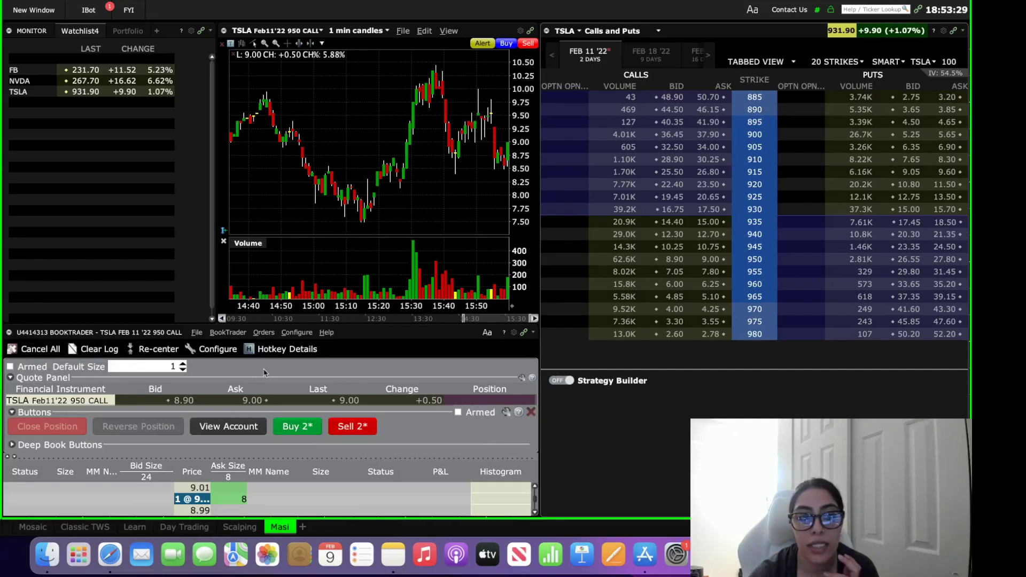
- Open BookTrader's Configure settings page
click(211, 349)
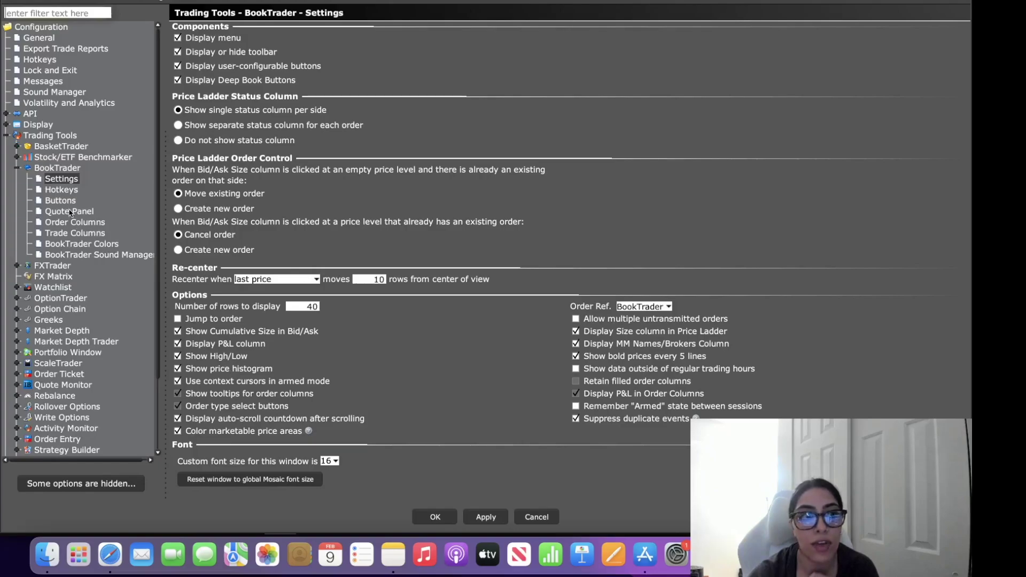
- Create a new Buy BookTrader button with a green background and the label Buy 5
click(67, 205)
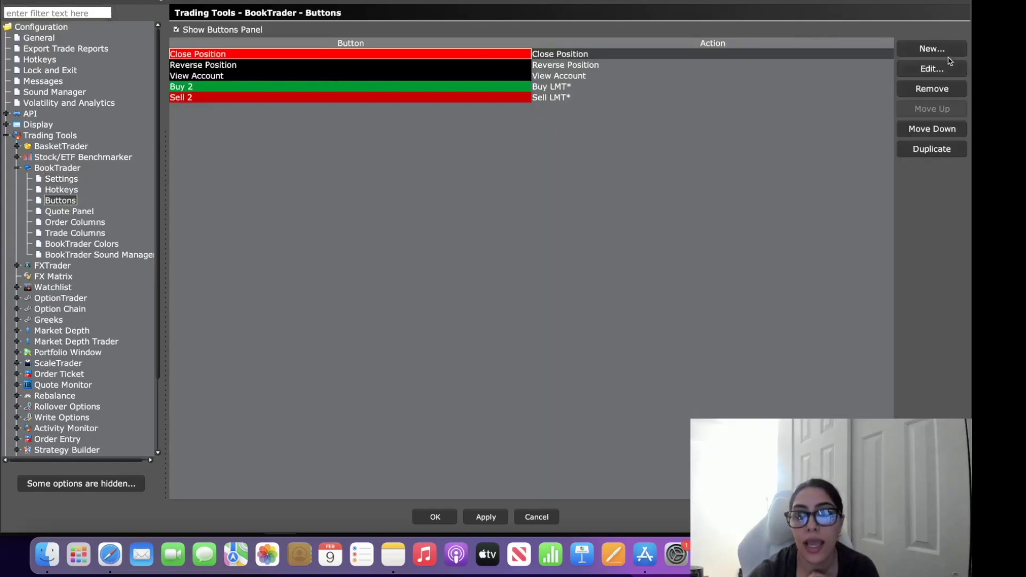
click(946, 48)
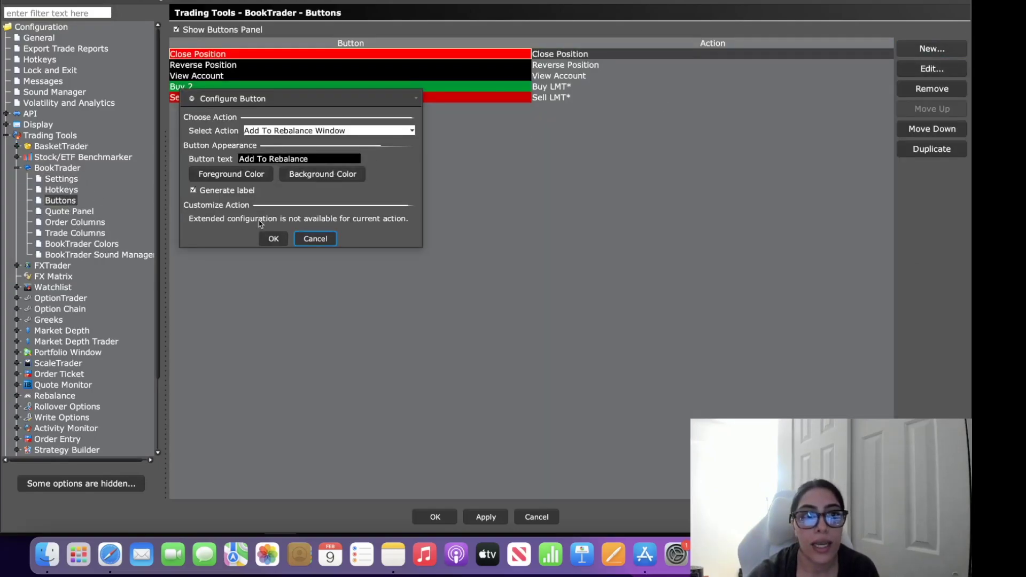
click(326, 130)
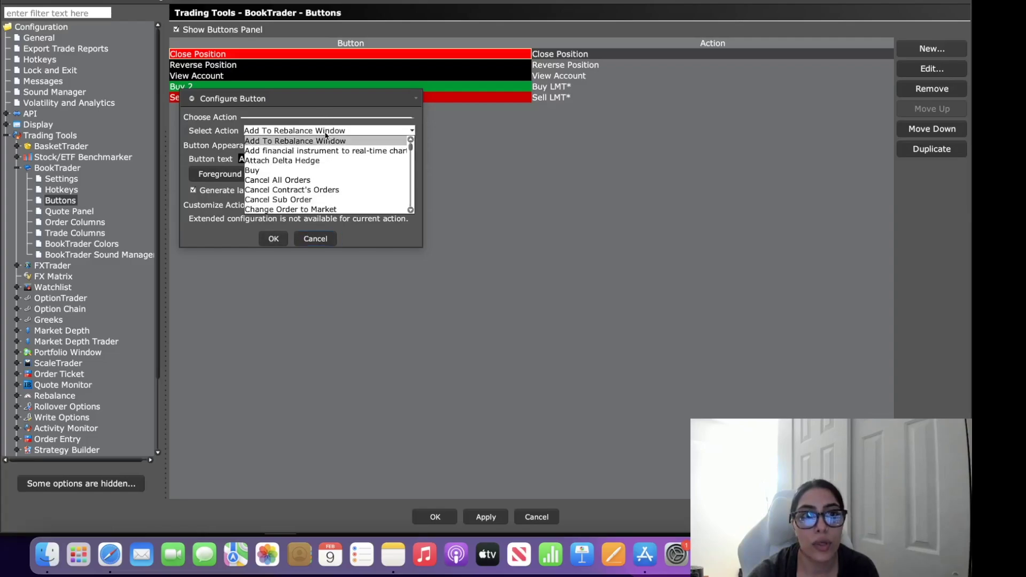
click(319, 170)
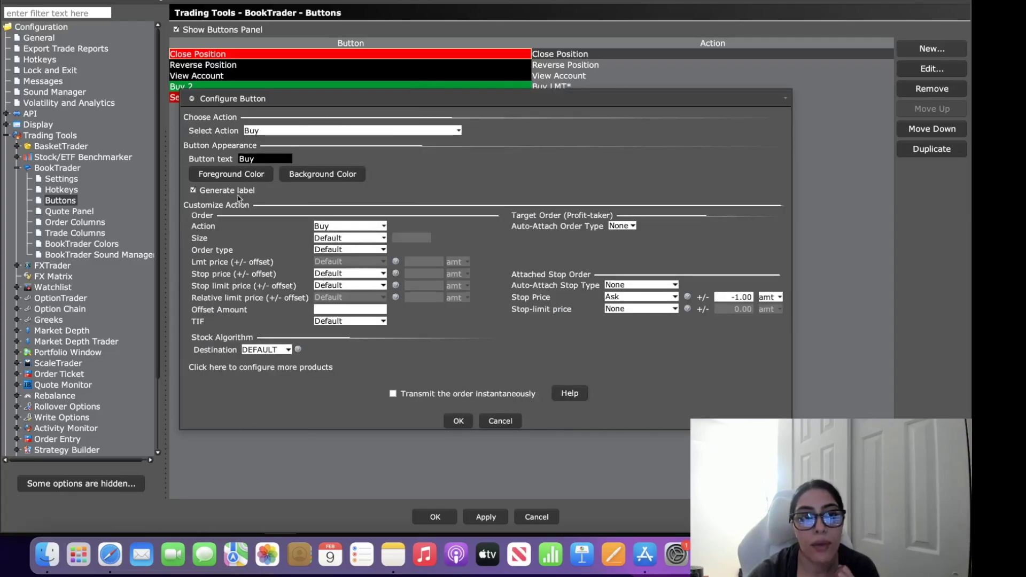
click(255, 190)
click(323, 176)
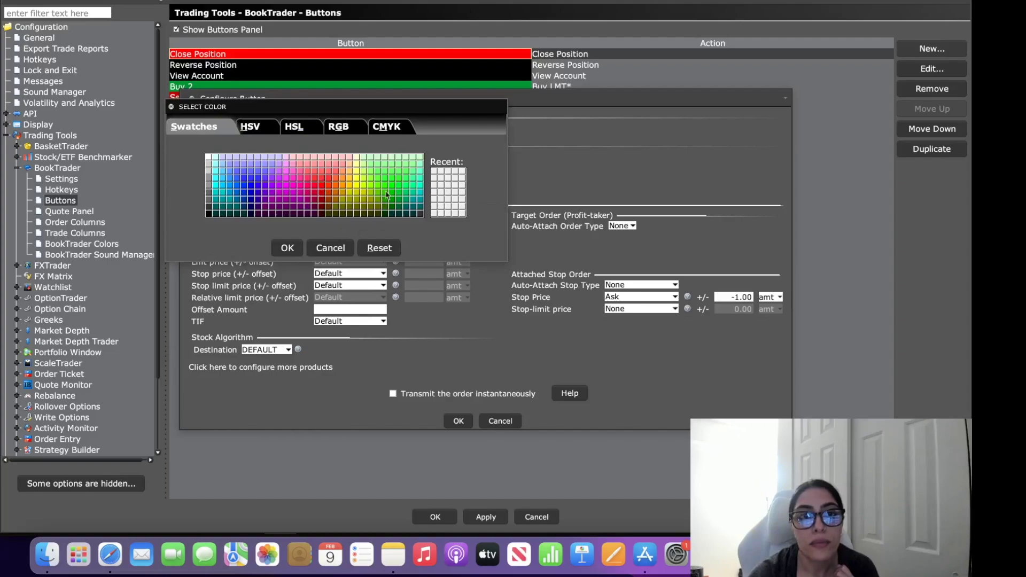
click(293, 248)
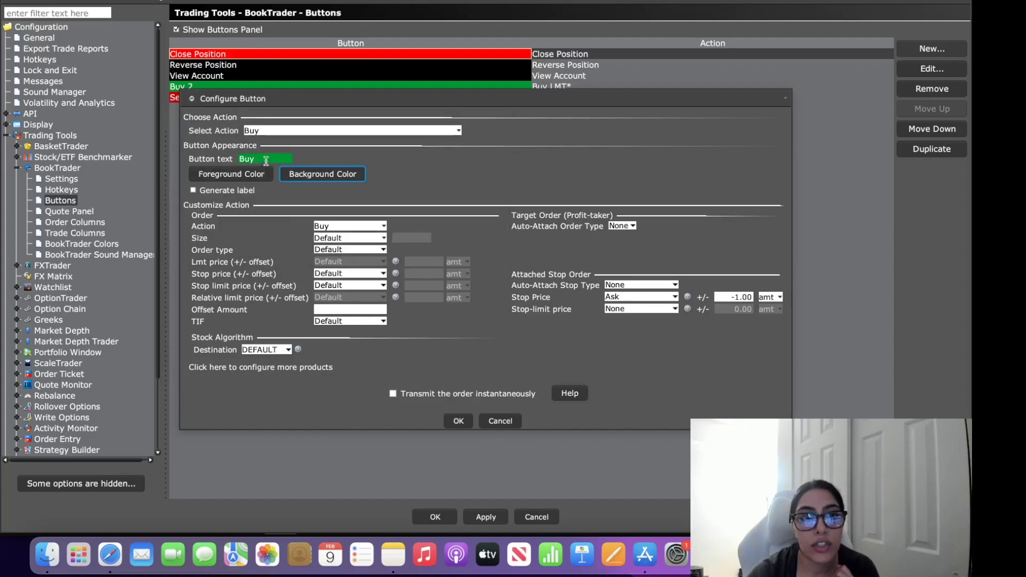
text(5)
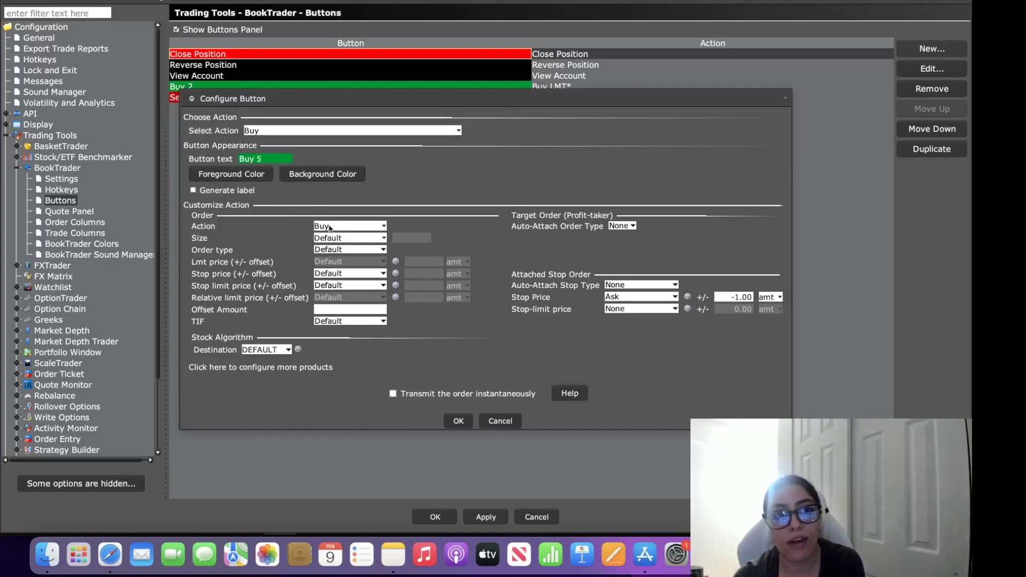
- Give the button an absolute size of 5 as a LMT order priced at the Ask
click(374, 238)
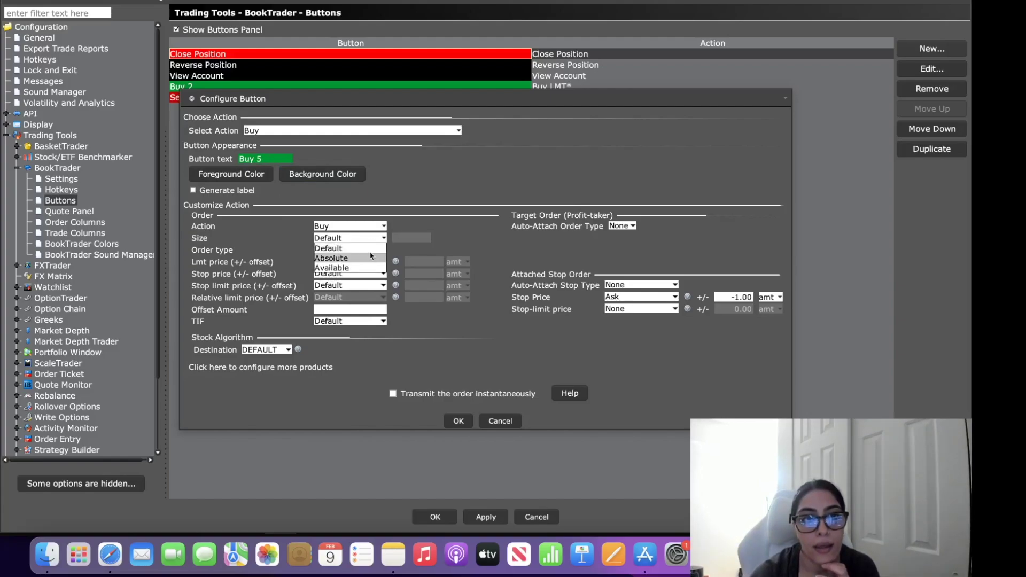
click(372, 257)
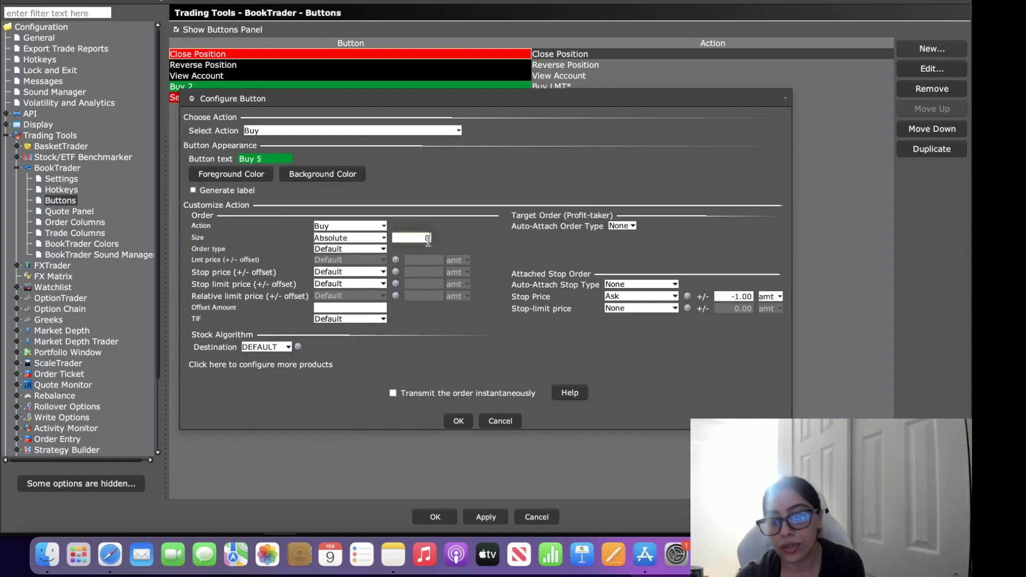
text(5)
click(384, 250)
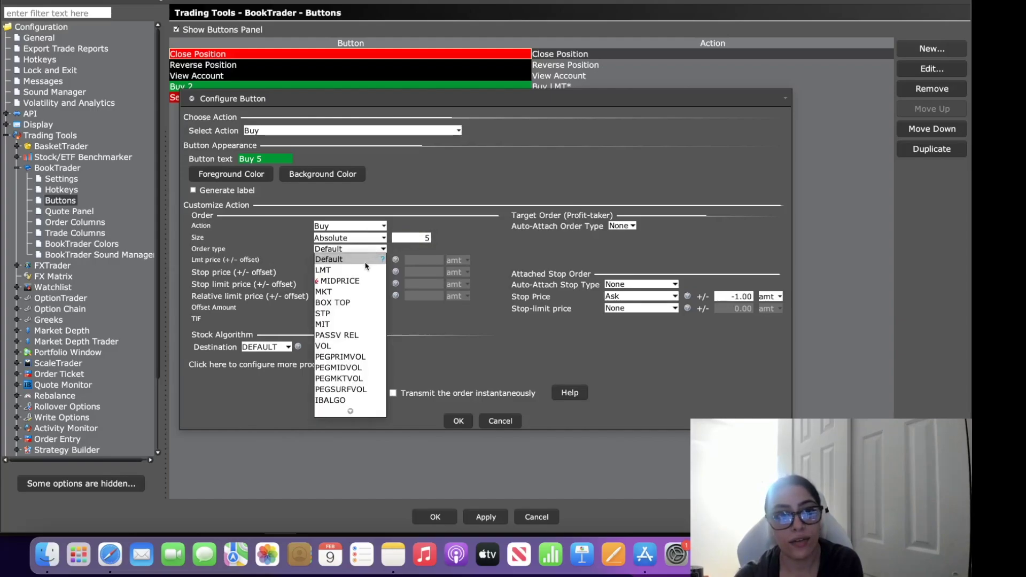
click(366, 267)
click(365, 262)
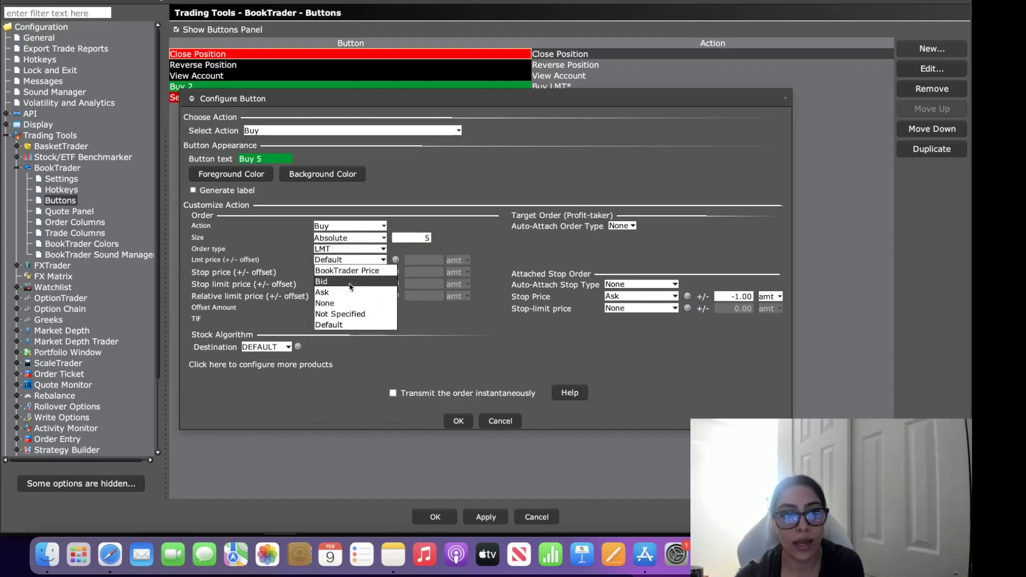
click(357, 279)
- Enable Transmit so orders send instantly, then save and apply the Buy 5 button
click(408, 392)
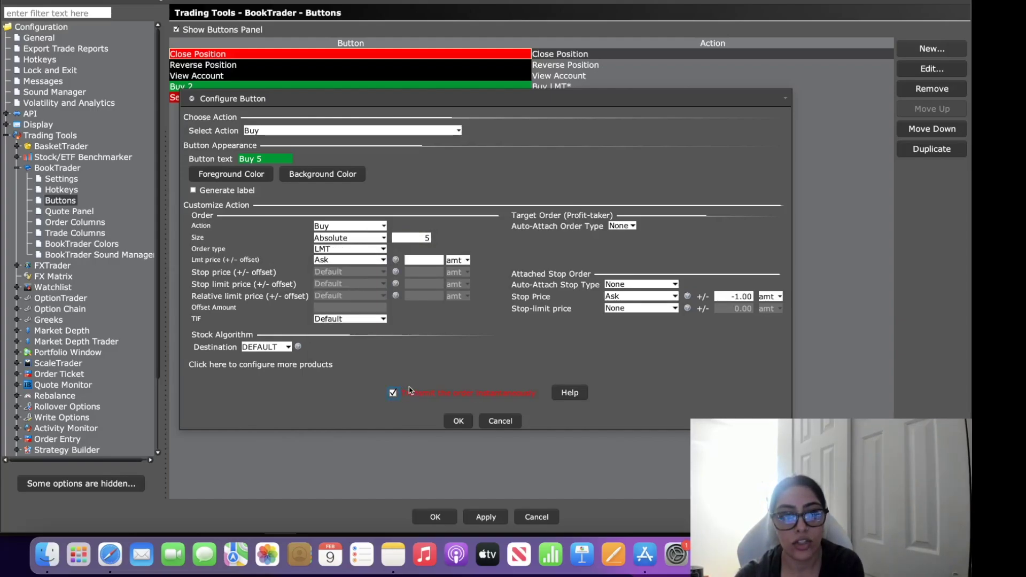
click(458, 421)
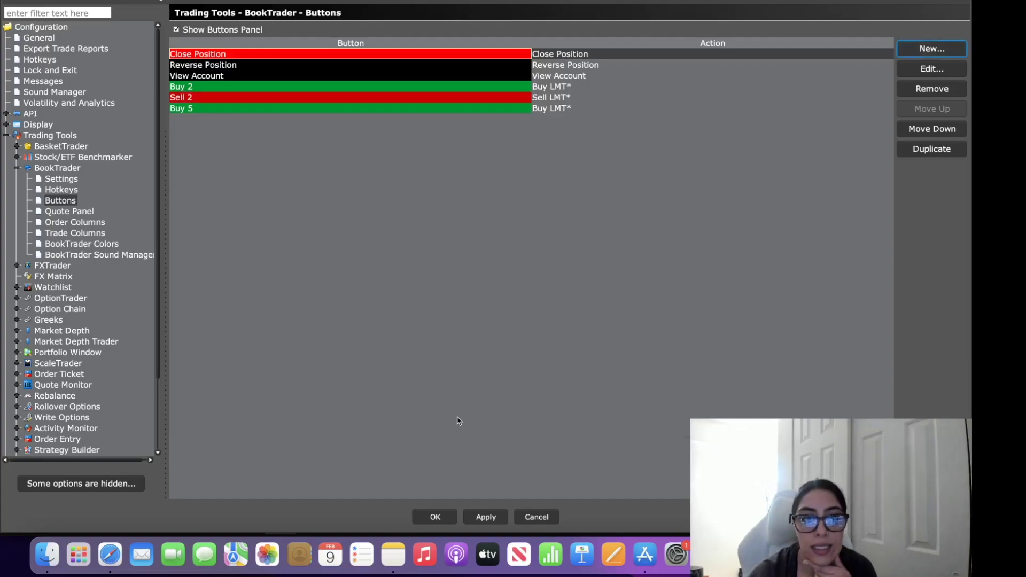
click(494, 518)
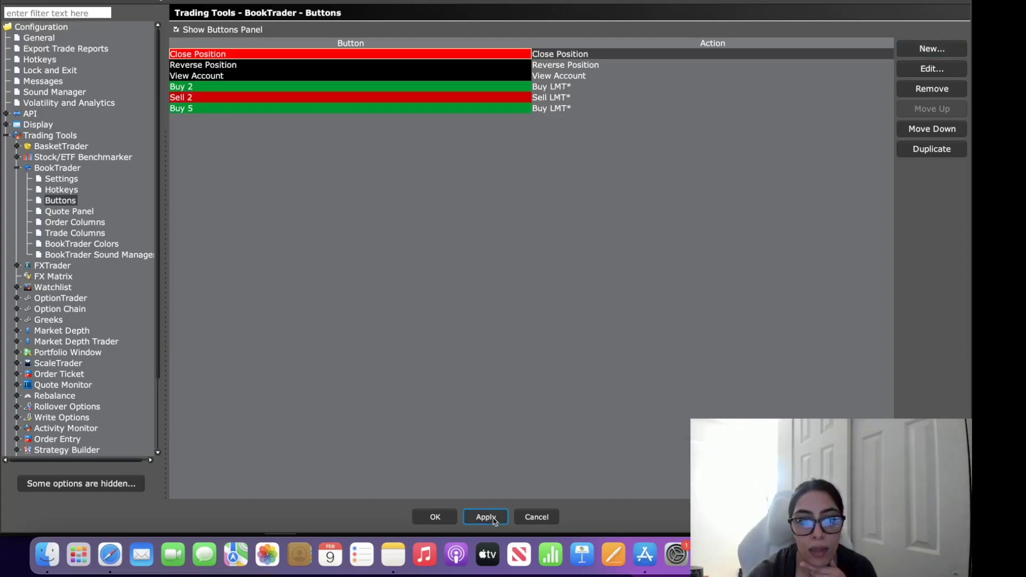
click(430, 520)
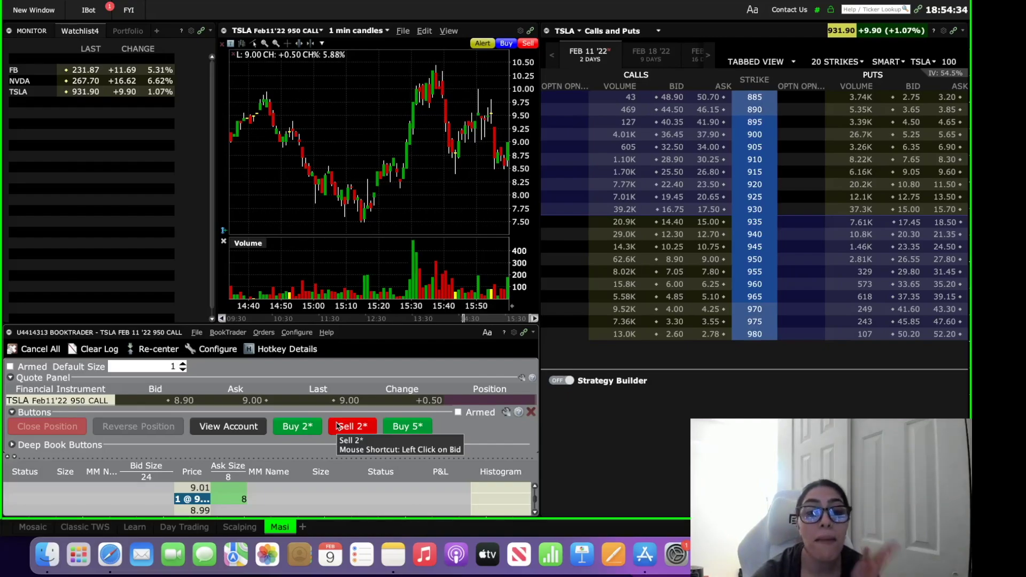
- Close the Configuration window and check the Buy 5 button on the TSLA Feb11'22 930 CALL BookTrader
click(338, 426)
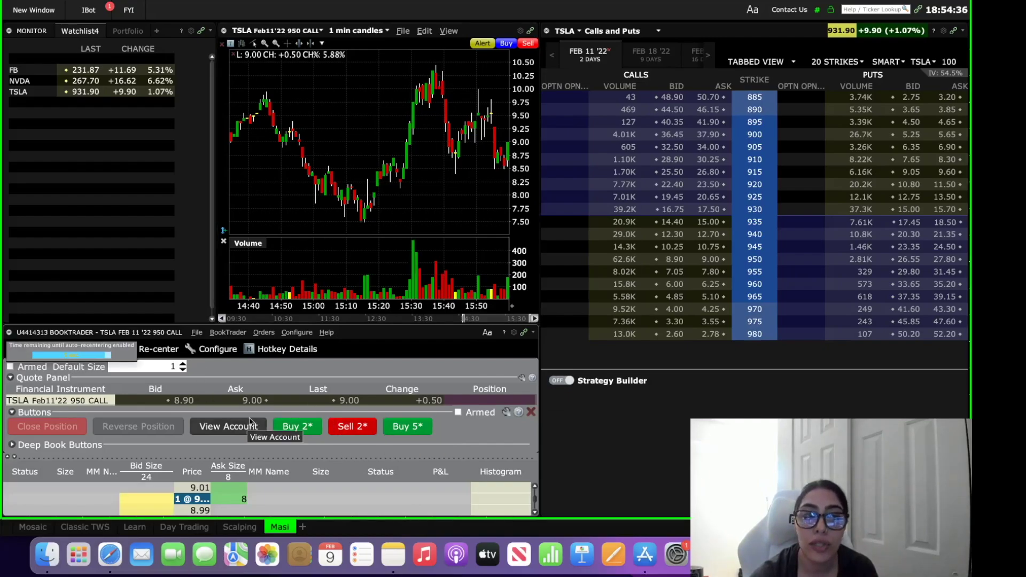
mouse_move(596, 235)
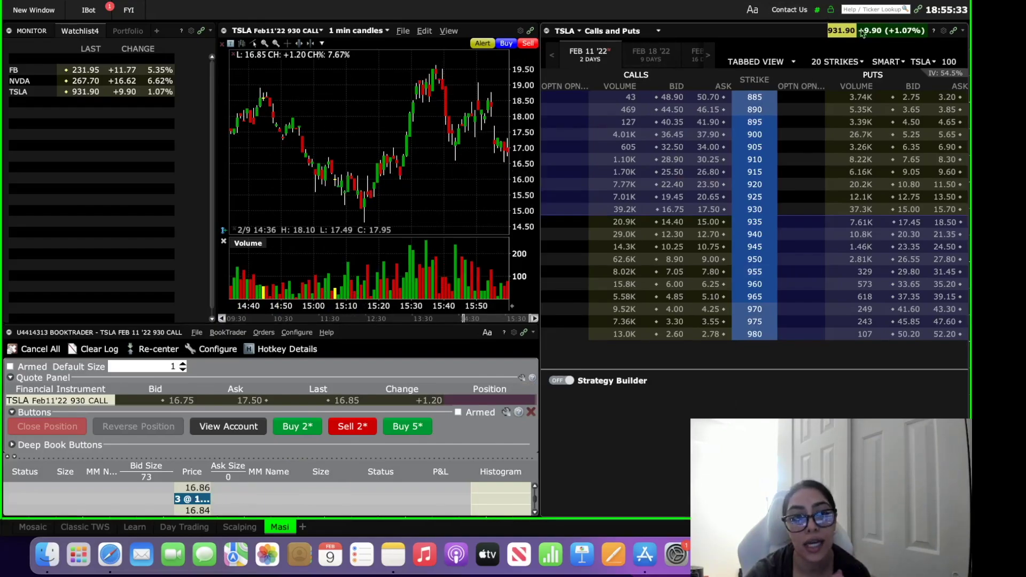
- Switch the Mosaic workspace from design mode to a locked layout
click(832, 10)
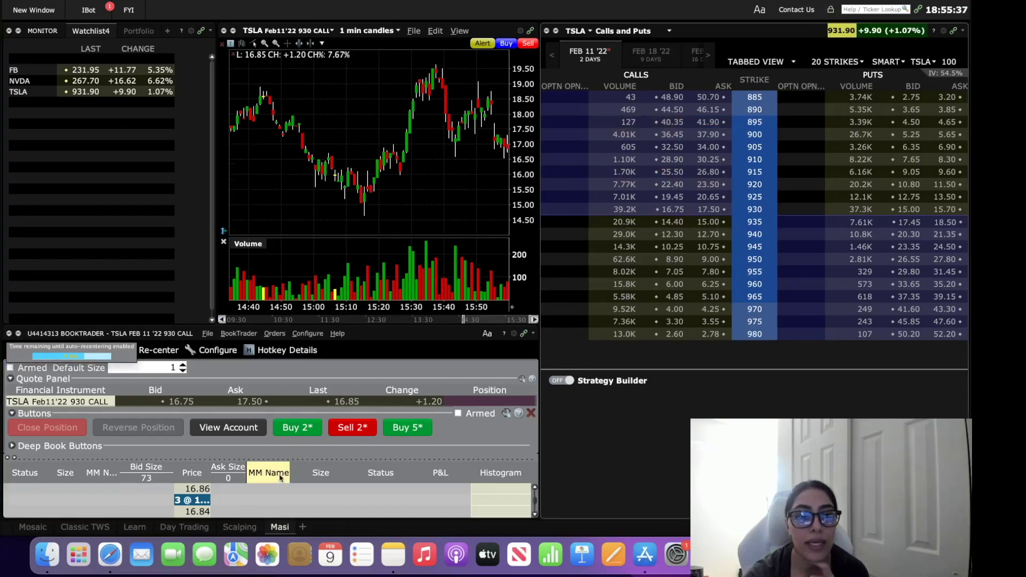